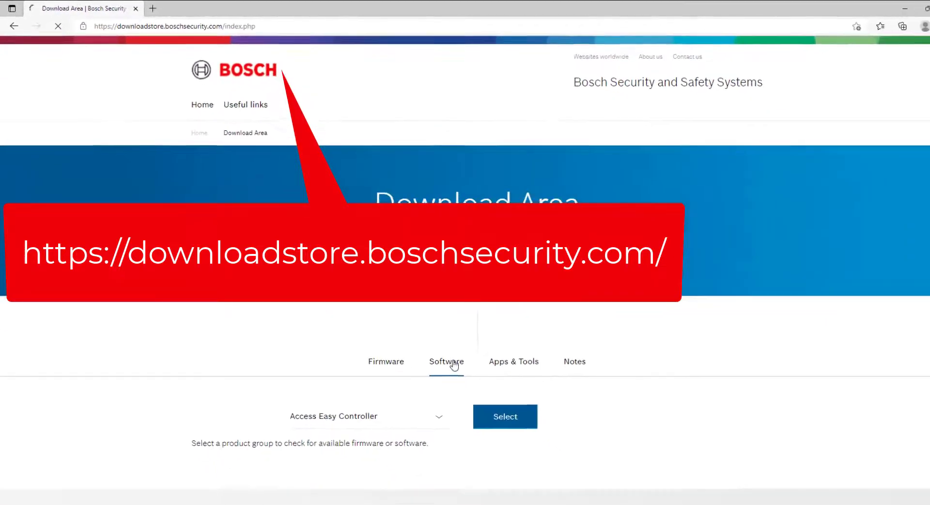
Filter the Download Store to Access Management System, version 4.0
{"action": "left_click", "coordinate": [425, 406]}
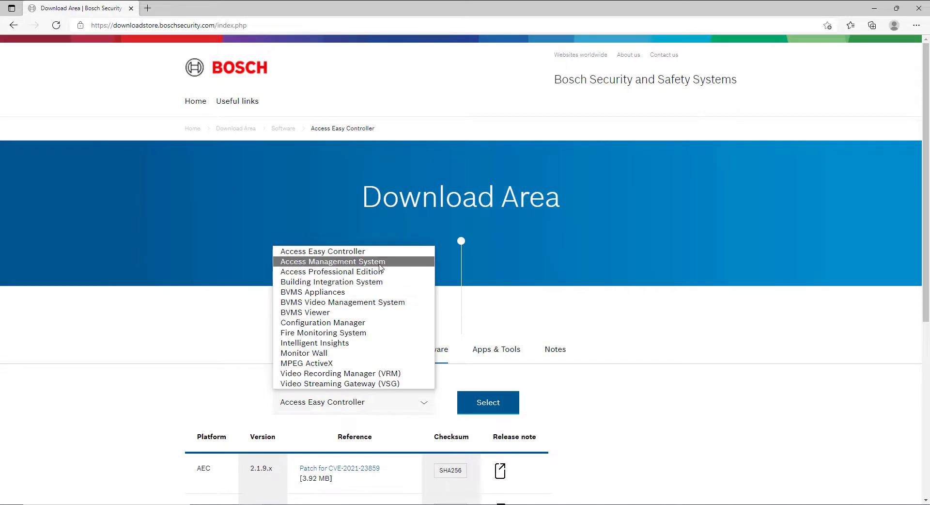
{"action": "left_click", "coordinate": [378, 262]}
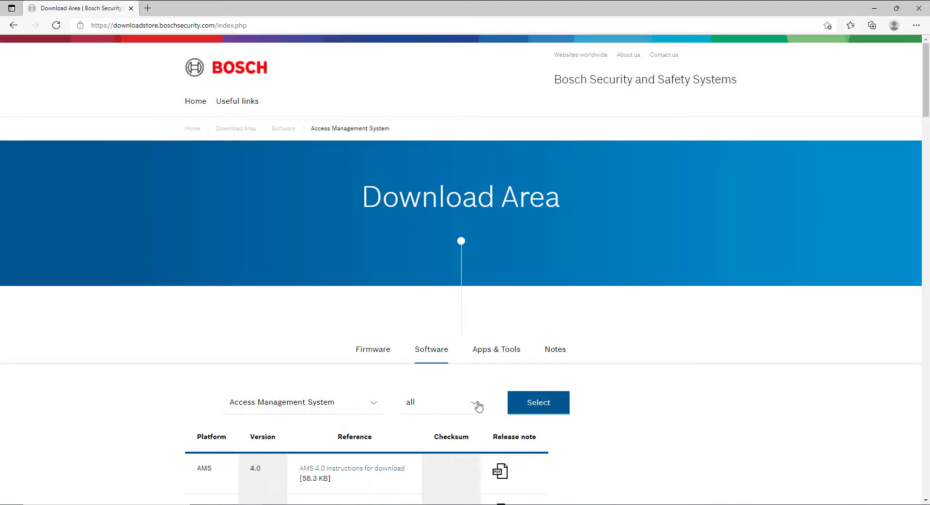
{"action": "left_click", "coordinate": [476, 405]}
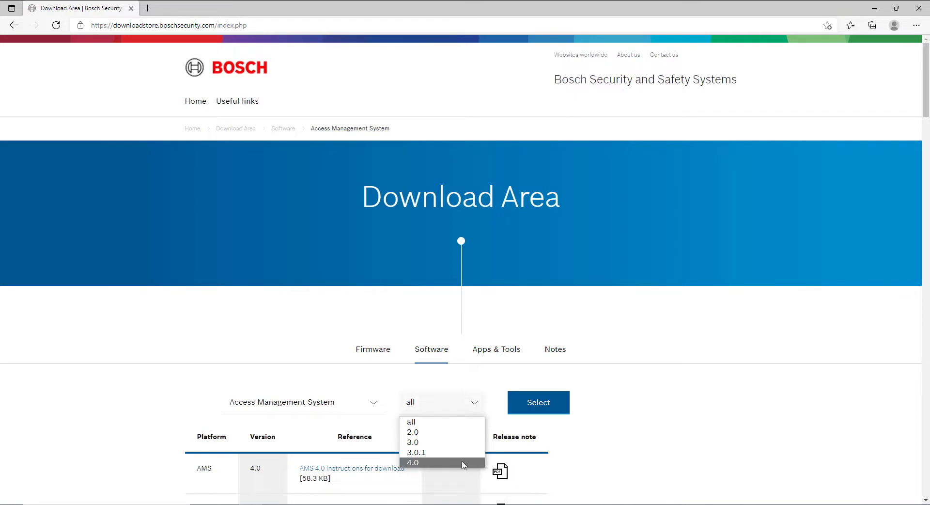
{"action": "left_click", "coordinate": [477, 462]}
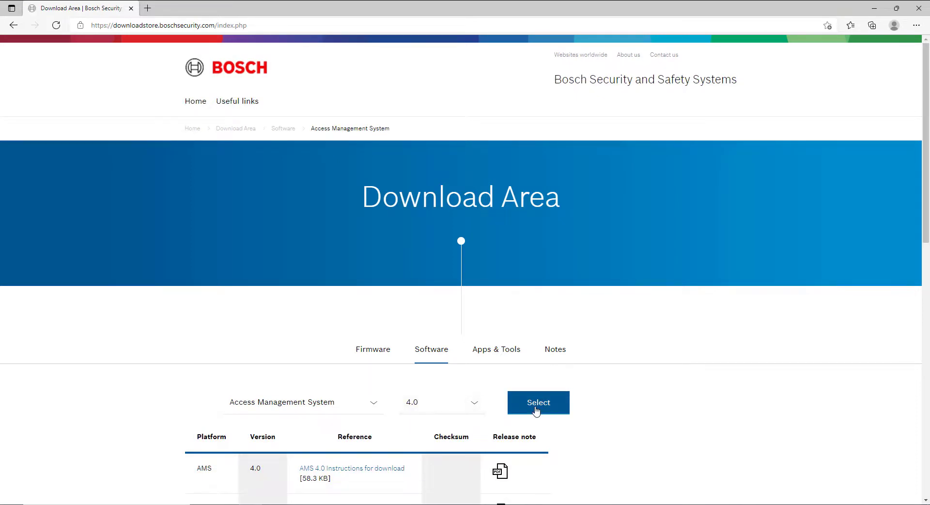
Download the English AMS 4.0 package (AMS_4.9.10020.0_1033_EN.zip)
{"action": "scroll", "coordinate": [535, 412], "scroll_direction": "down", "scroll_amount": 4}
{"action": "scroll", "coordinate": [536, 411], "scroll_direction": "down", "scroll_amount": 1}
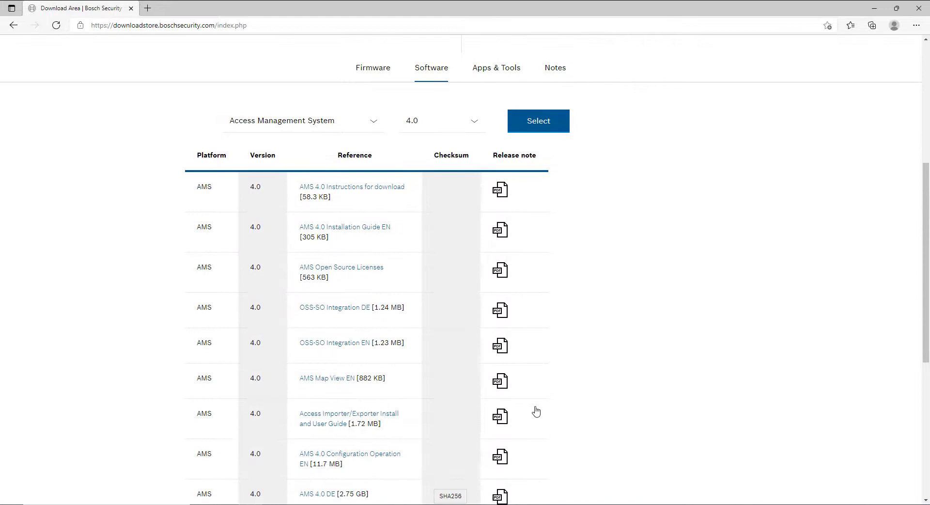
{"action": "scroll", "coordinate": [536, 412], "scroll_direction": "down", "scroll_amount": 1}
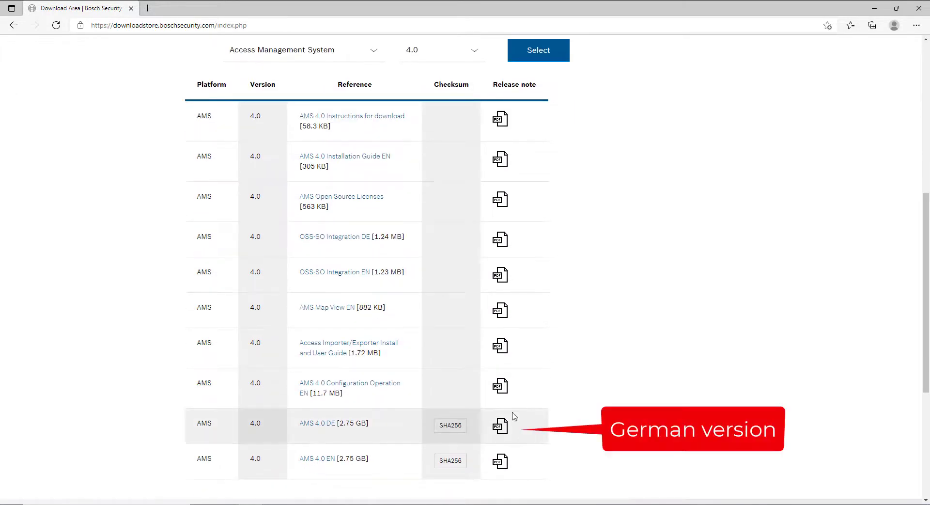
{"action": "left_click", "coordinate": [327, 462]}
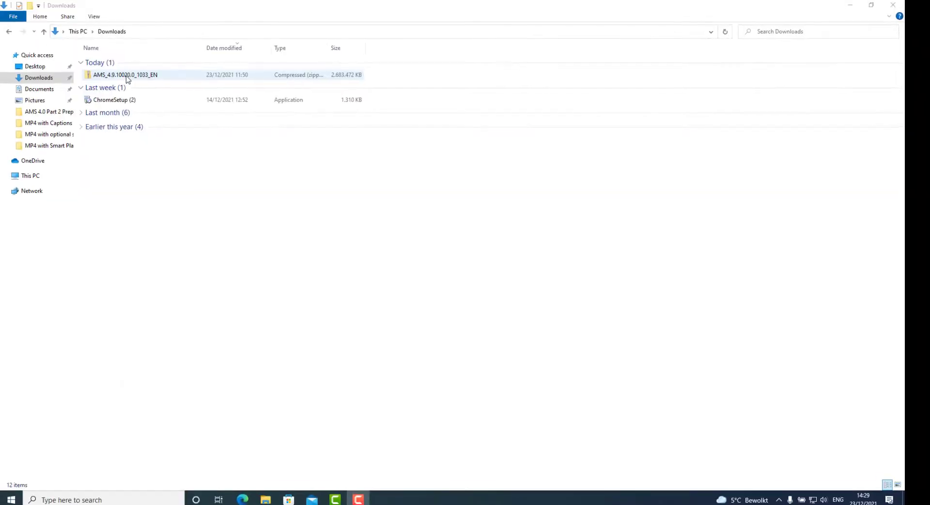
Extract AMS_4.9.10020.0_1033_EN.zip into Downloads and open its Server folder
{"action": "right_click", "coordinate": [182, 109]}
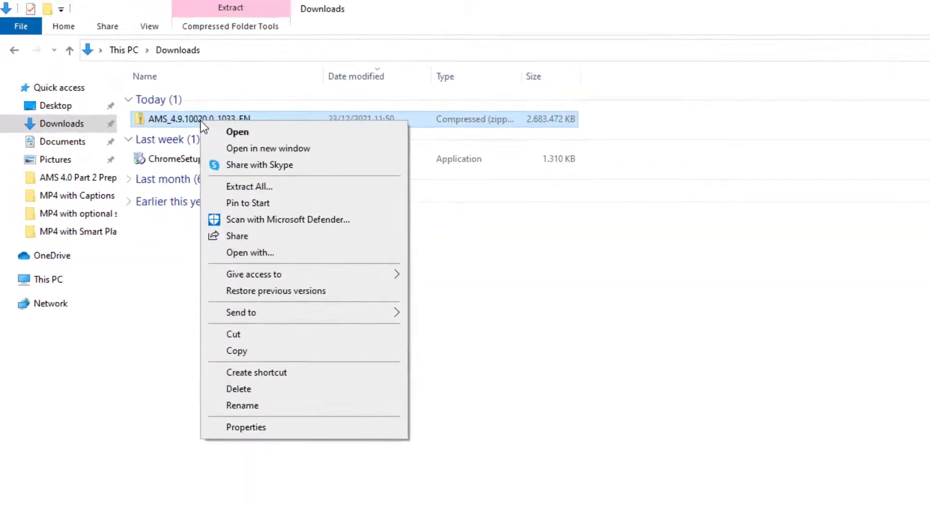
{"action": "left_click", "coordinate": [266, 170]}
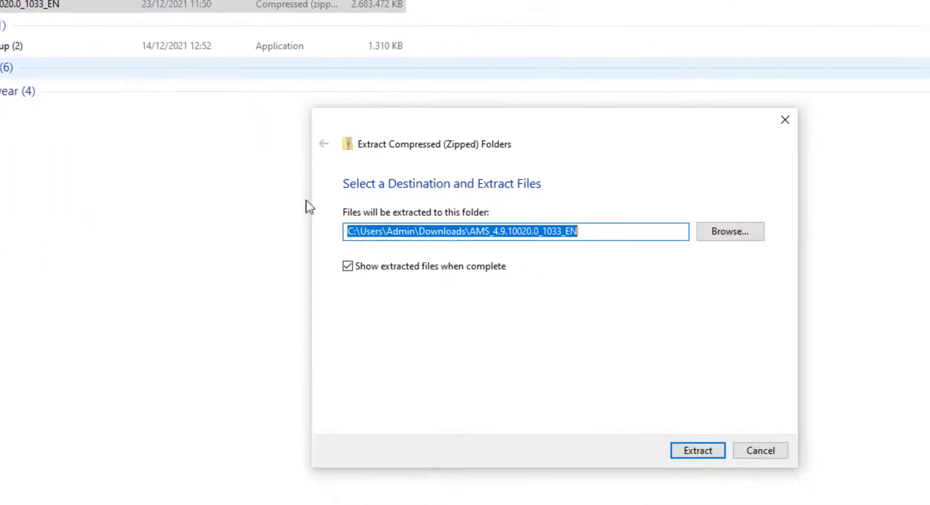
{"action": "left_click", "coordinate": [609, 397]}
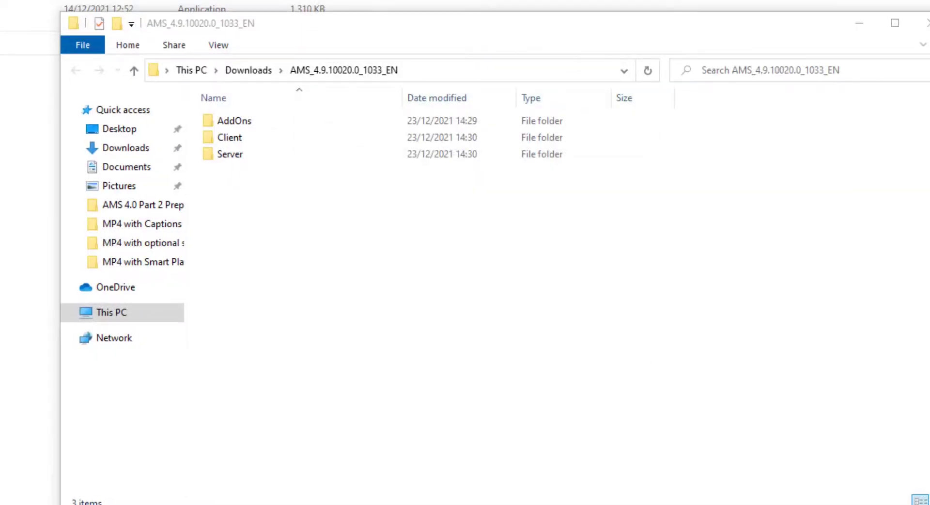
{"action": "double_click", "coordinate": [241, 159]}
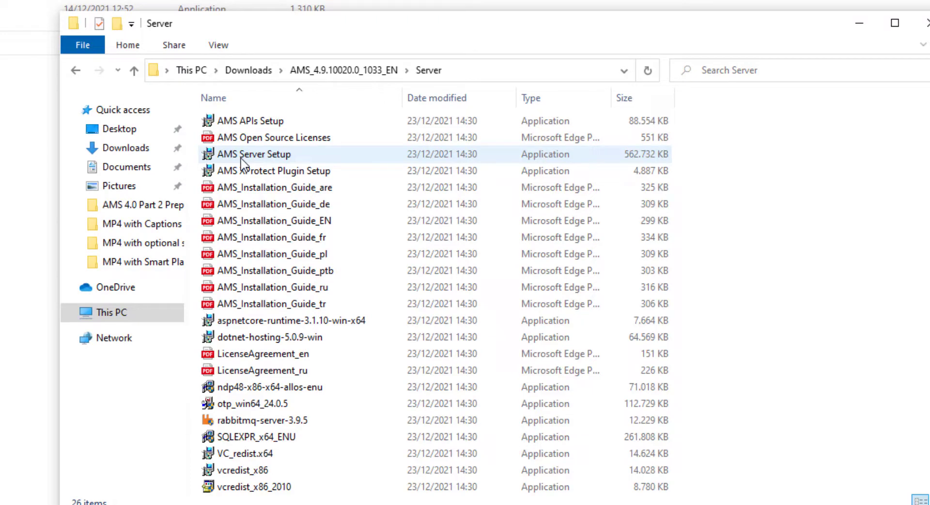
Run AMS Server Setup as administrator, review the APIs components, and scroll through the EULA
{"action": "right_click", "coordinate": [243, 164]}
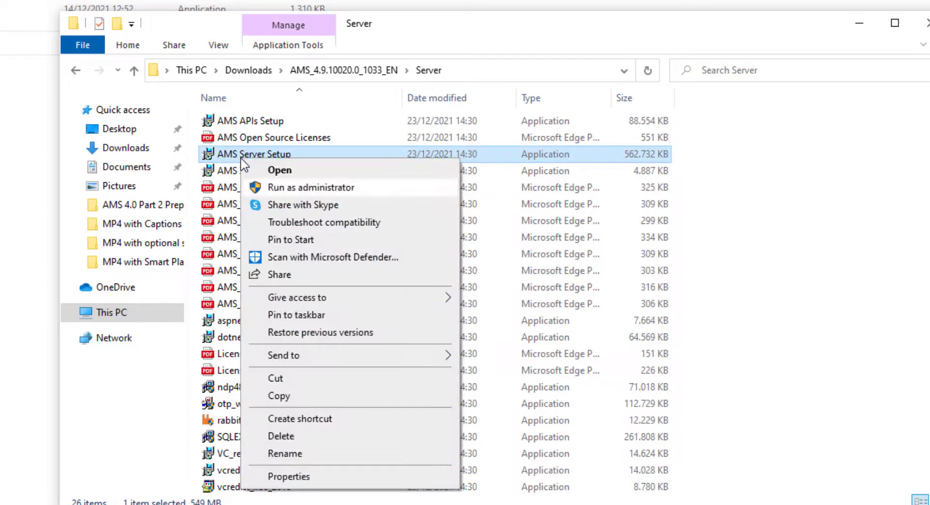
{"action": "left_click", "coordinate": [292, 191]}
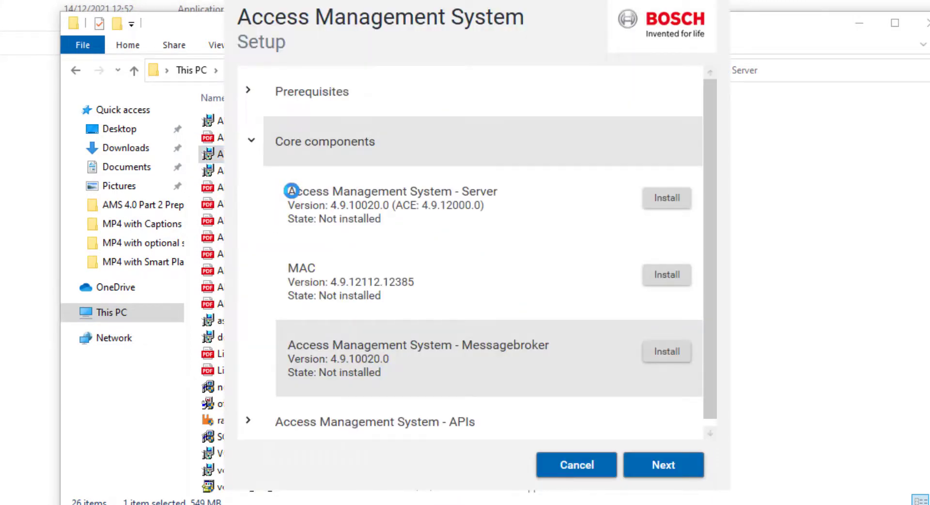
{"action": "left_click", "coordinate": [251, 422]}
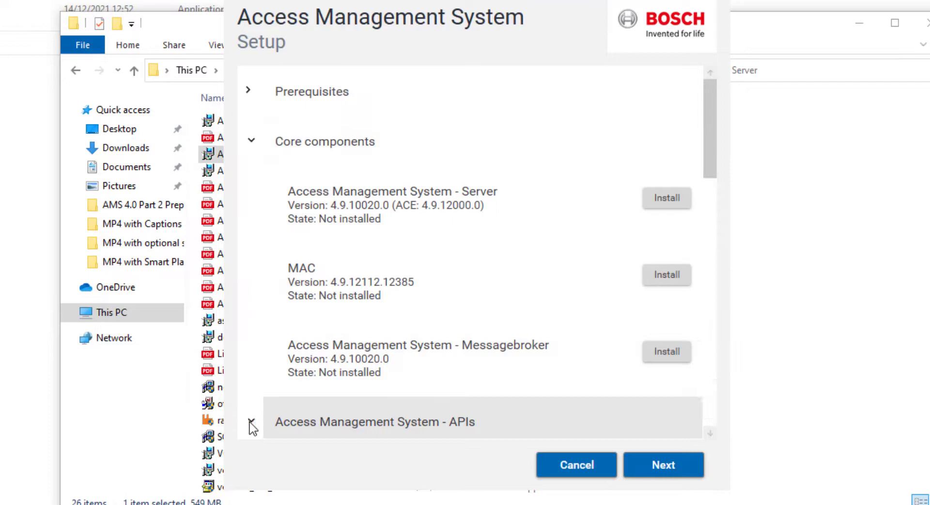
{"action": "left_click_drag", "start_coordinate": [705, 162], "coordinate": [706, 407]}
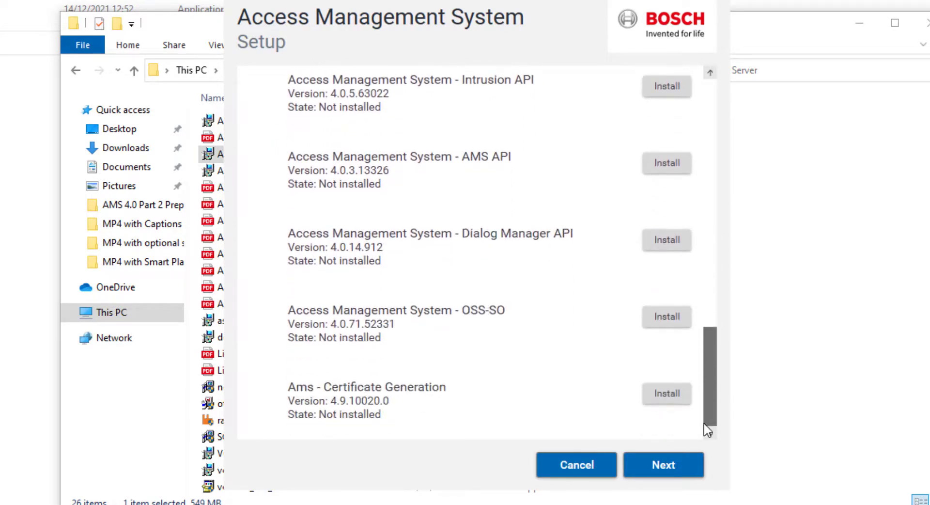
{"action": "left_click", "coordinate": [687, 470]}
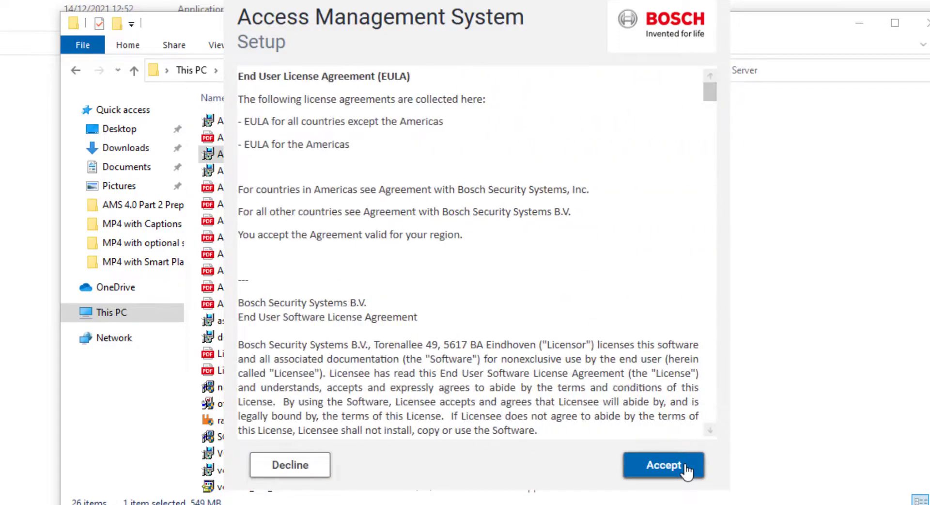
{"action": "left_click_drag", "start_coordinate": [708, 87], "coordinate": [731, 482]}
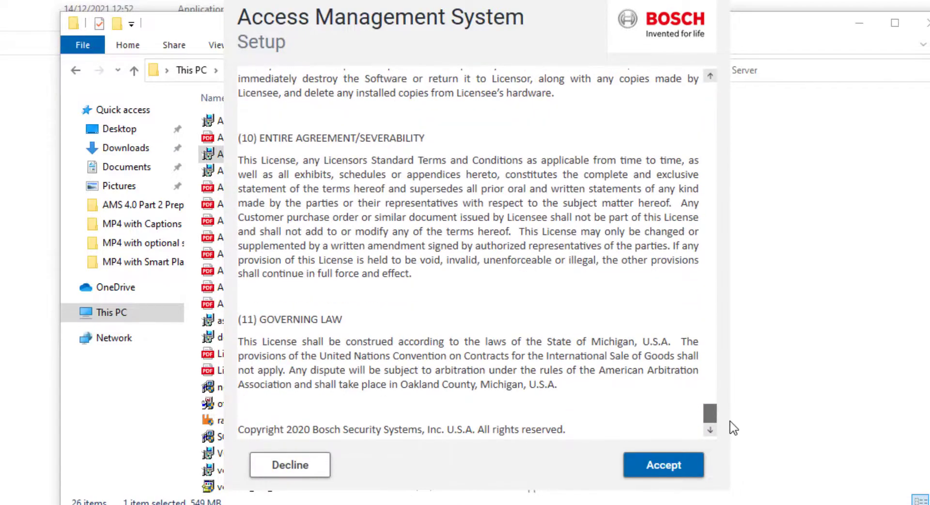
Accept the licence agreement, then enter and confirm the SQL password
{"action": "left_click", "coordinate": [664, 470]}
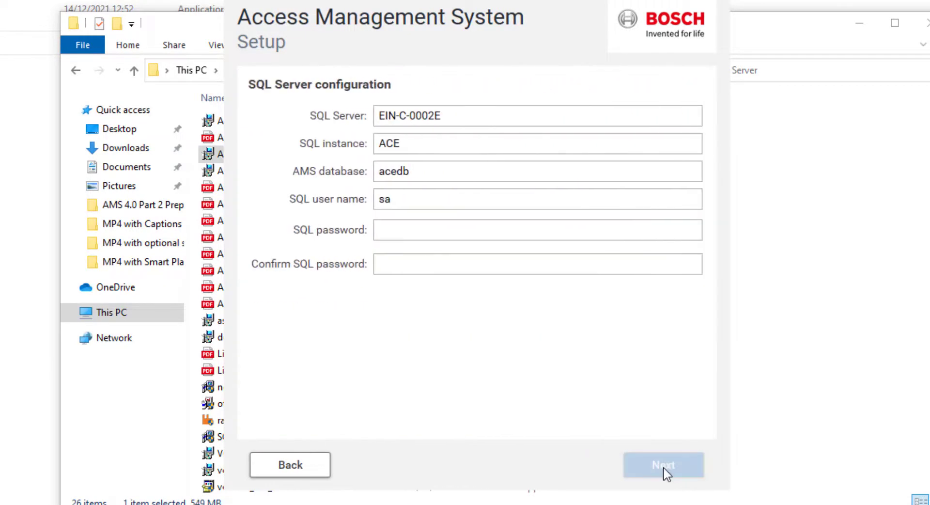
{"action": "left_click", "coordinate": [452, 228]}
{"action": "type", "text": "a"}
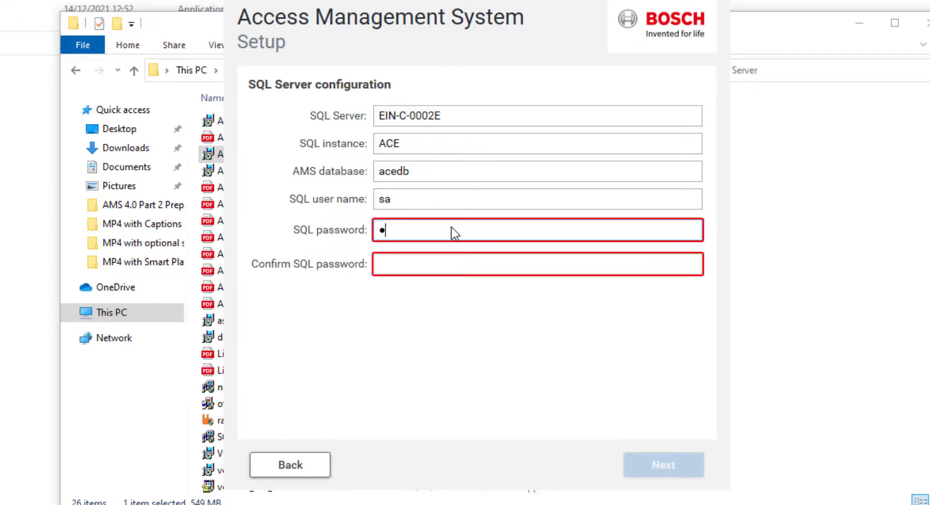
{"action": "type", "text": "dmin12"}
{"action": "key", "text": "Tab"}
{"action": "type", "text": "admin1"}
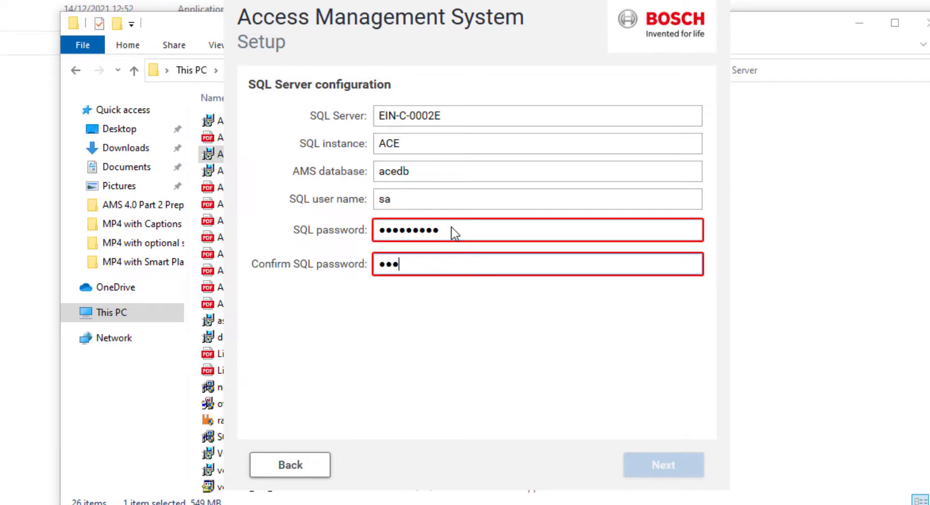
{"action": "type", "text": "234"}
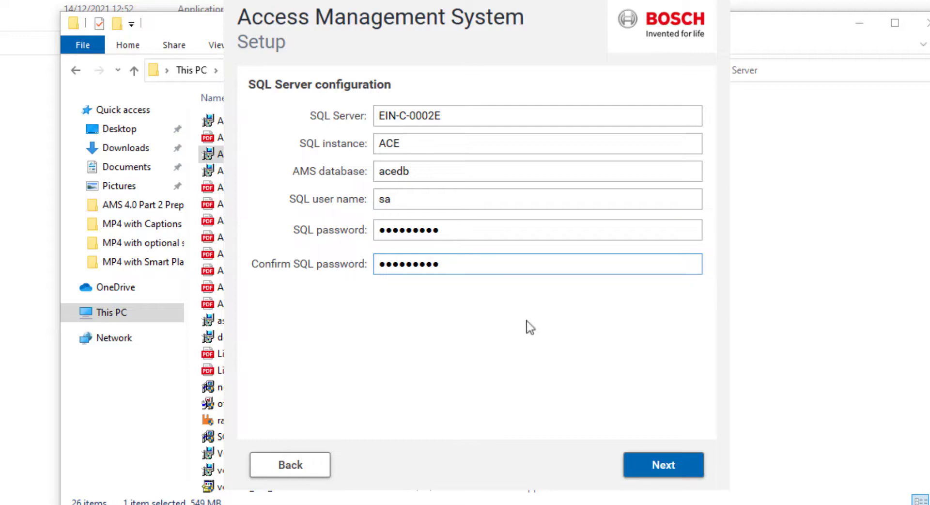
{"action": "left_click", "coordinate": [637, 464]}
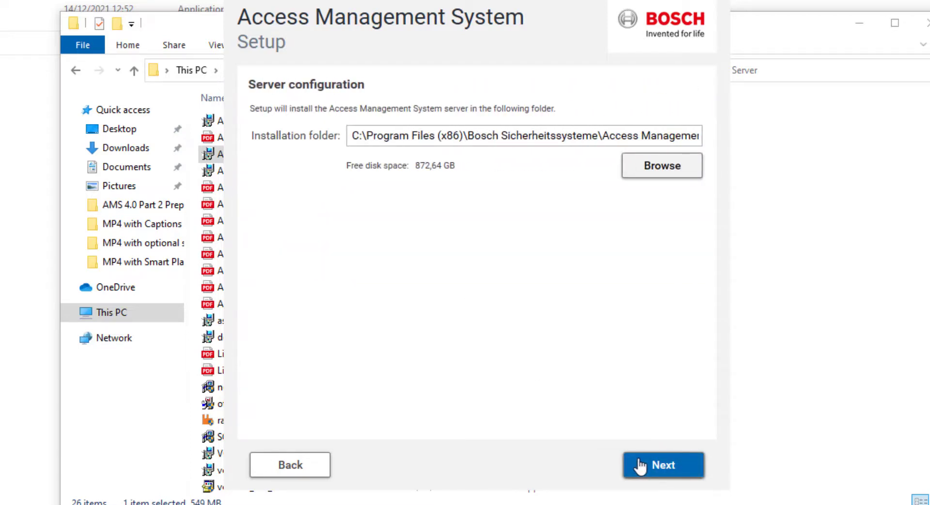
Install to the default folder and allow erl and epmd through Windows Defender Firewall
{"action": "left_click", "coordinate": [656, 466]}
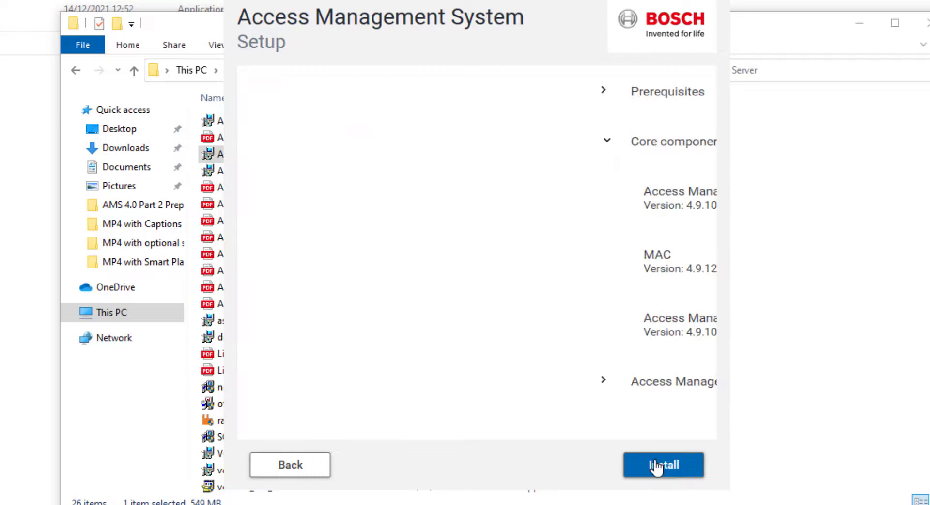
{"action": "left_click", "coordinate": [657, 466]}
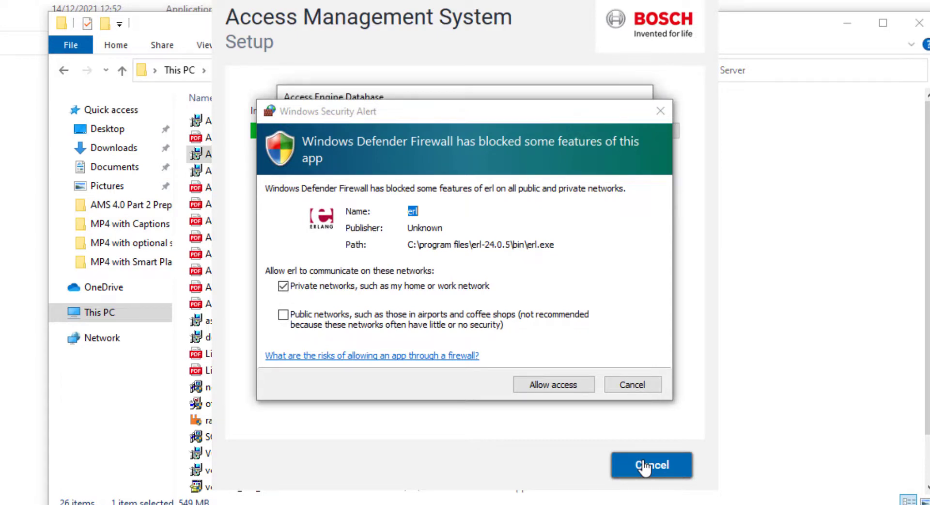
{"action": "left_click", "coordinate": [578, 386]}
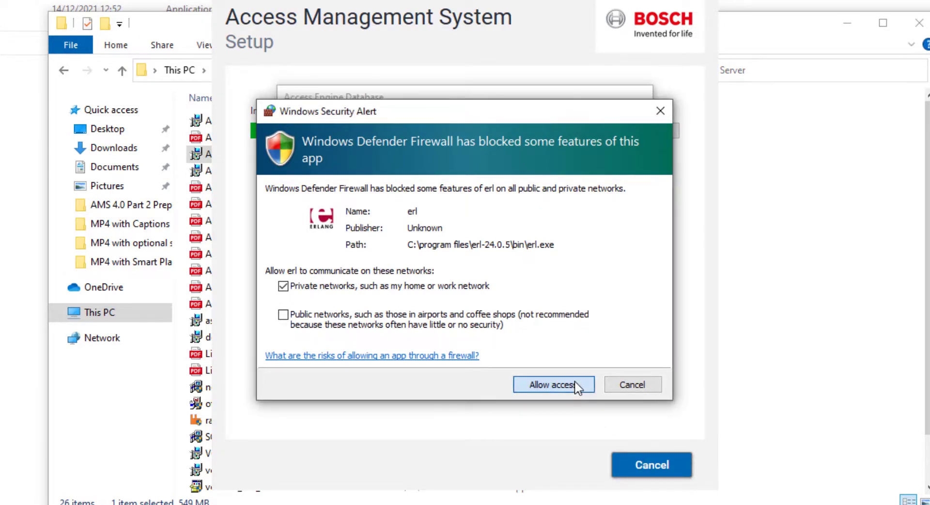
{"action": "left_click", "coordinate": [576, 382]}
{"action": "left_click", "coordinate": [574, 390]}
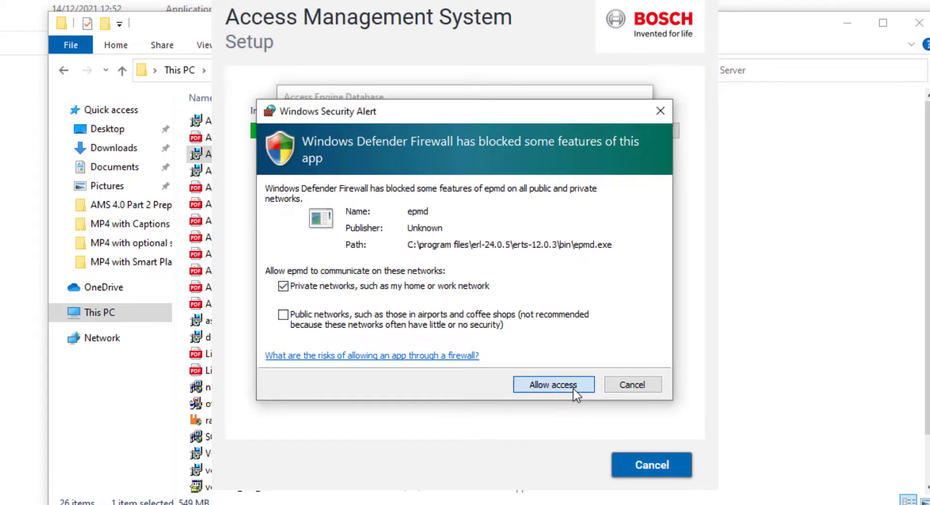
{"action": "left_click", "coordinate": [574, 388]}
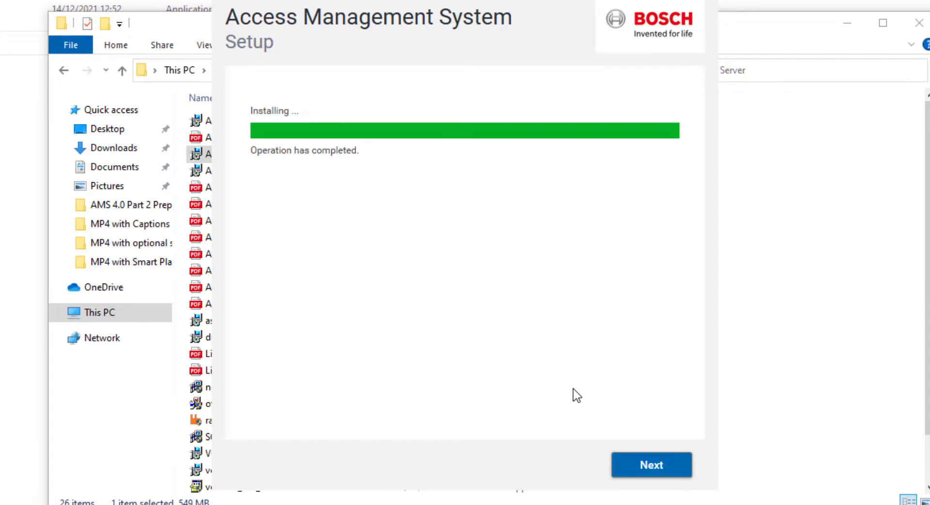
Review the Server, MAC and Messagebroker results and finish the server setup
{"action": "left_click", "coordinate": [643, 475]}
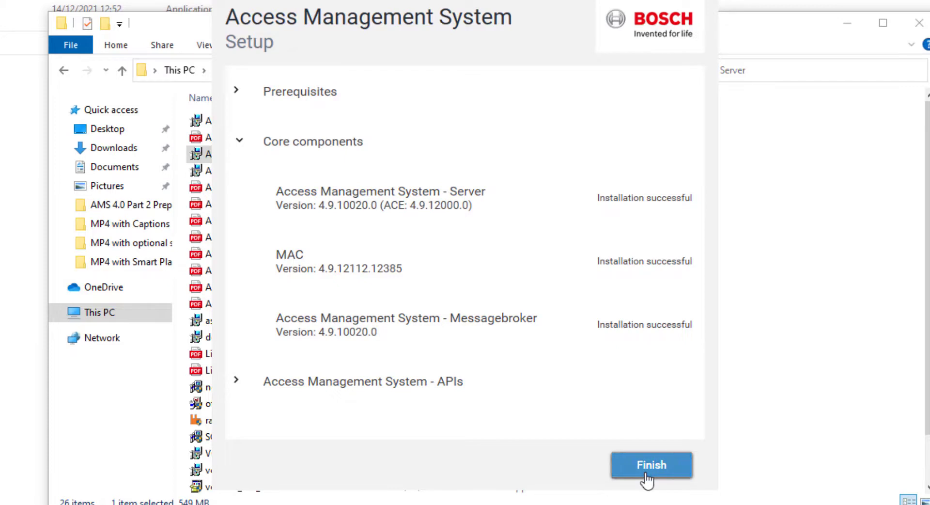
{"action": "left_click", "coordinate": [648, 478]}
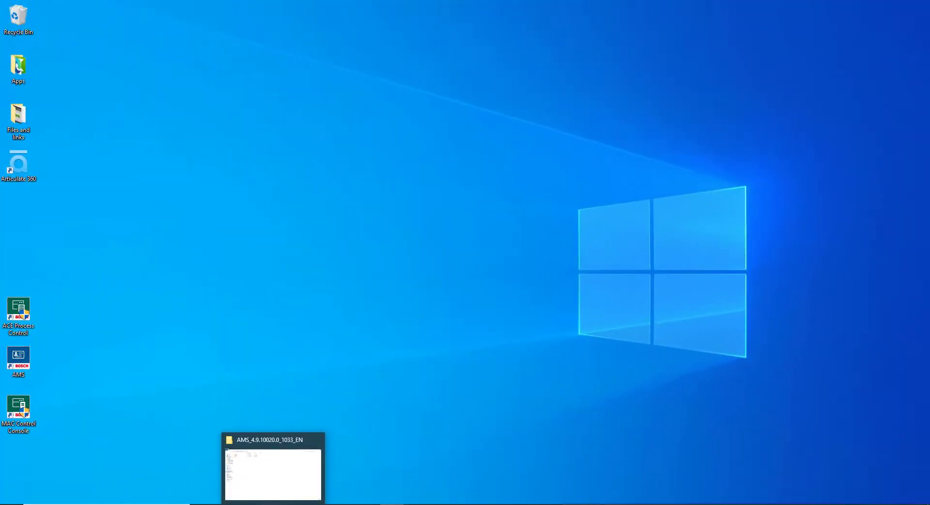
Run AMS Client Setup from the AMS_4.9.10020.0_1033_EN Client folder as administrator
{"action": "left_click", "coordinate": [273, 474]}
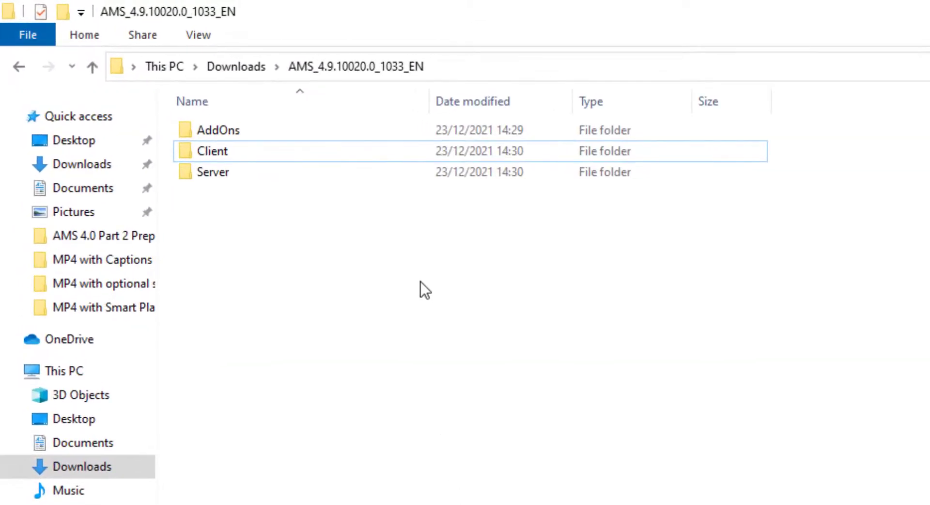
{"action": "left_click", "coordinate": [532, 152]}
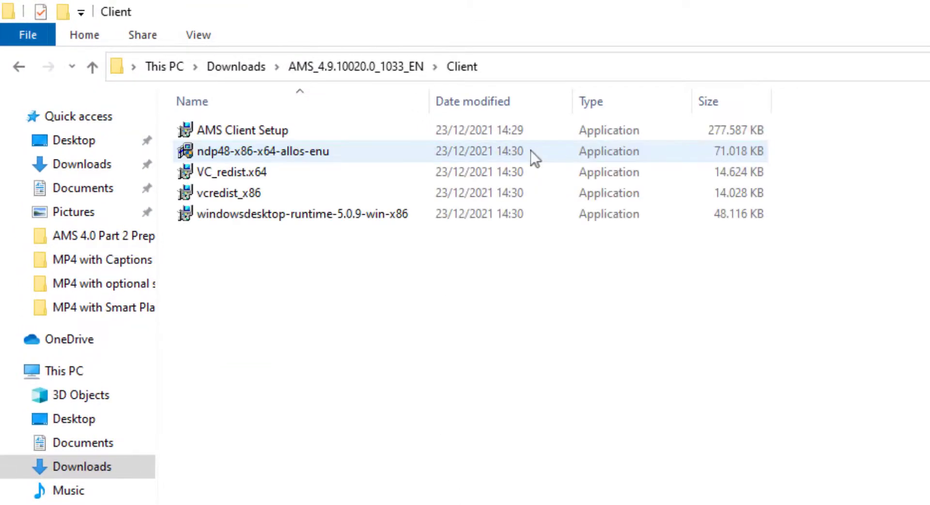
{"action": "right_click", "coordinate": [293, 133]}
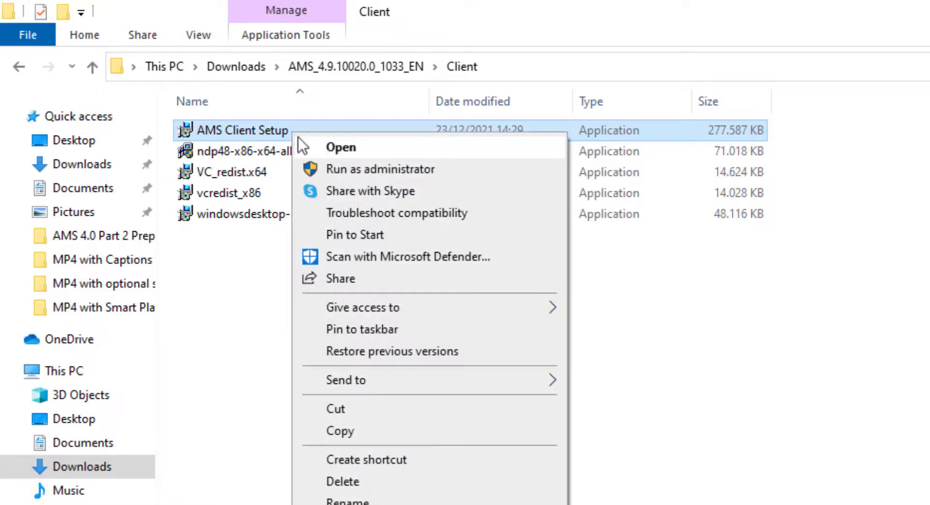
{"action": "left_click", "coordinate": [333, 167]}
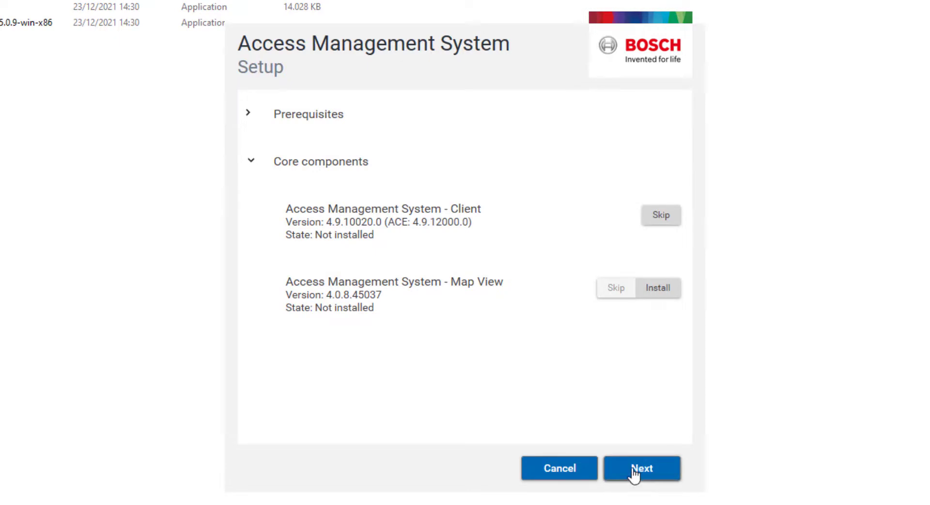
Accept the EULA and install Map View 4.0.8.45037 with default folder and discovery address
{"action": "left_click", "coordinate": [634, 473]}
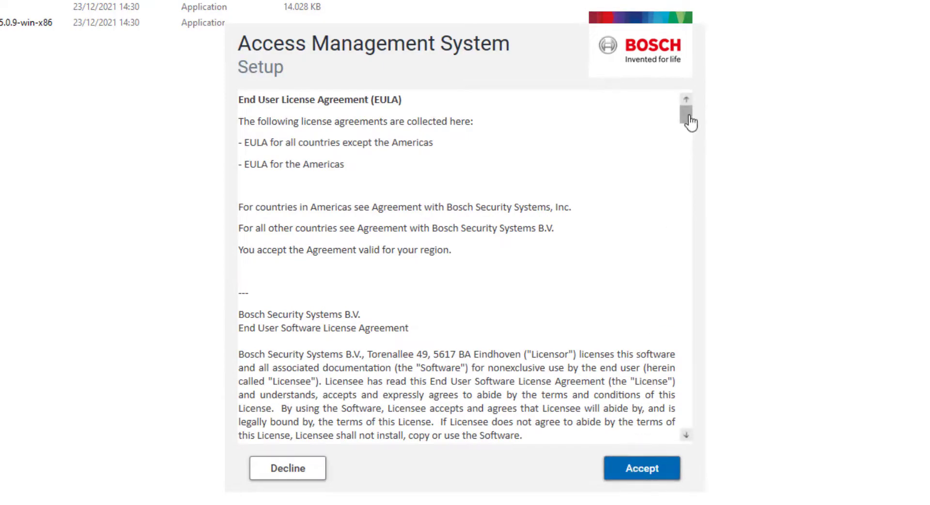
{"action": "left_click_drag", "start_coordinate": [692, 118], "coordinate": [707, 430]}
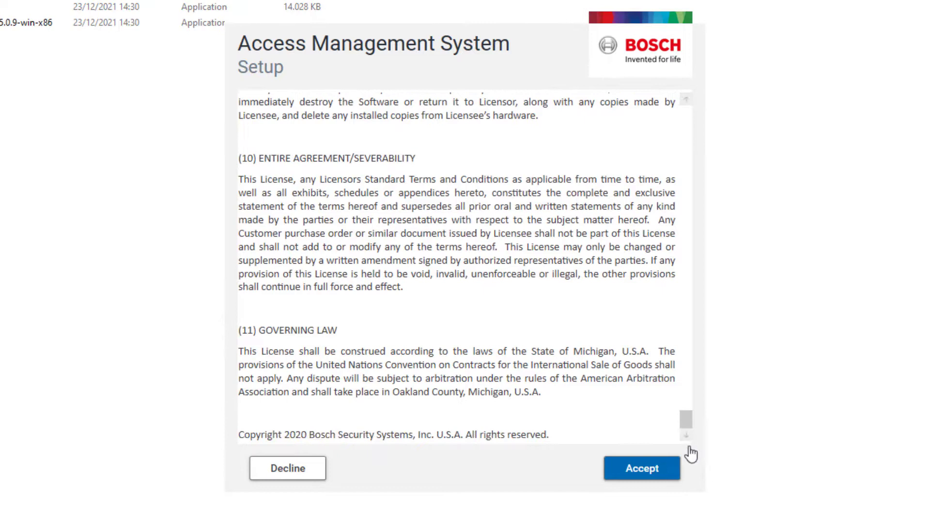
{"action": "left_click", "coordinate": [671, 475]}
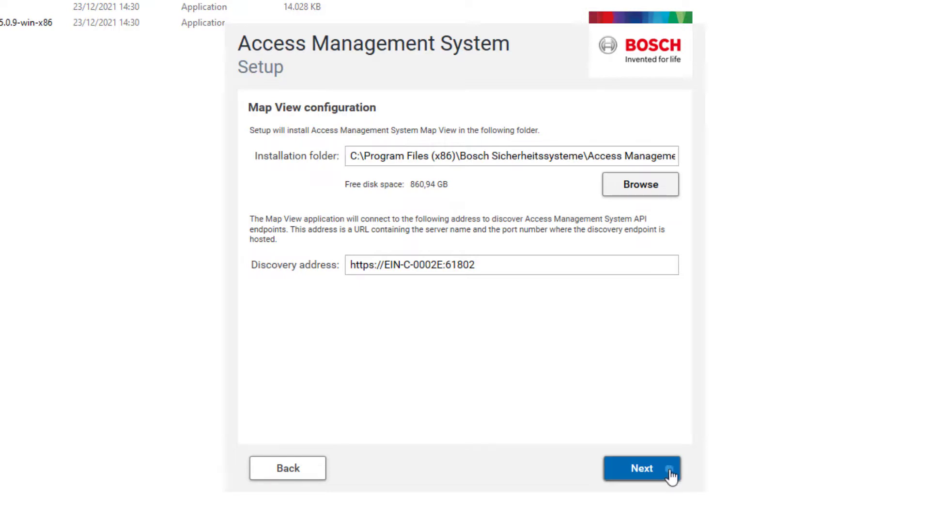
{"action": "left_click", "coordinate": [671, 475]}
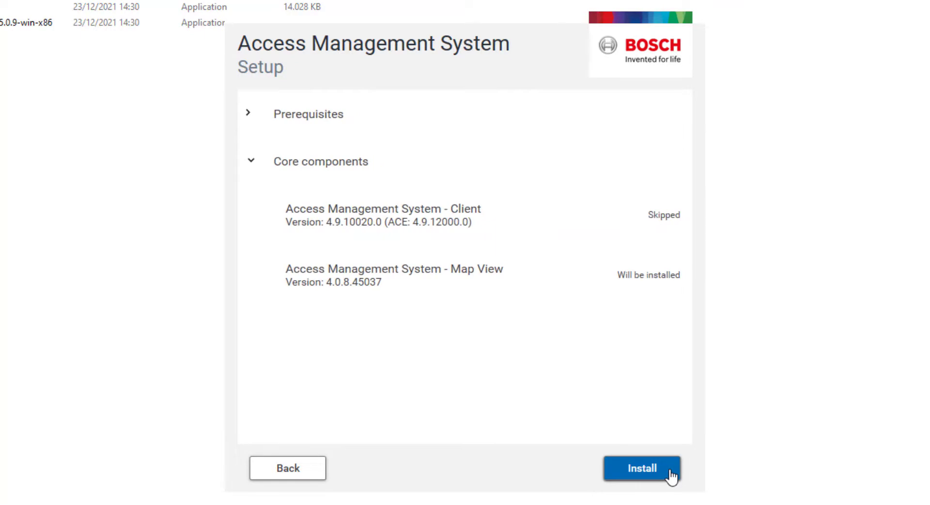
{"action": "left_click", "coordinate": [671, 474]}
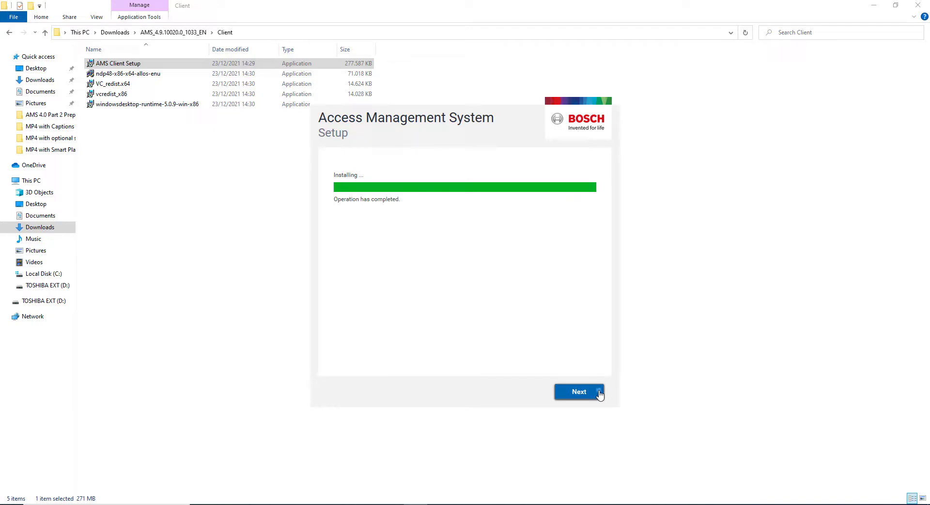
{"action": "left_click", "coordinate": [599, 392]}
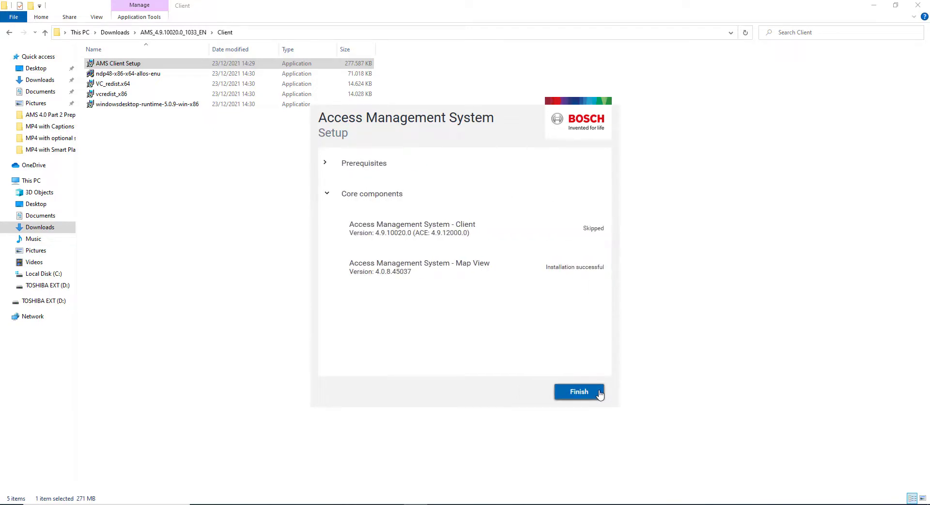
{"action": "left_click", "coordinate": [599, 394]}
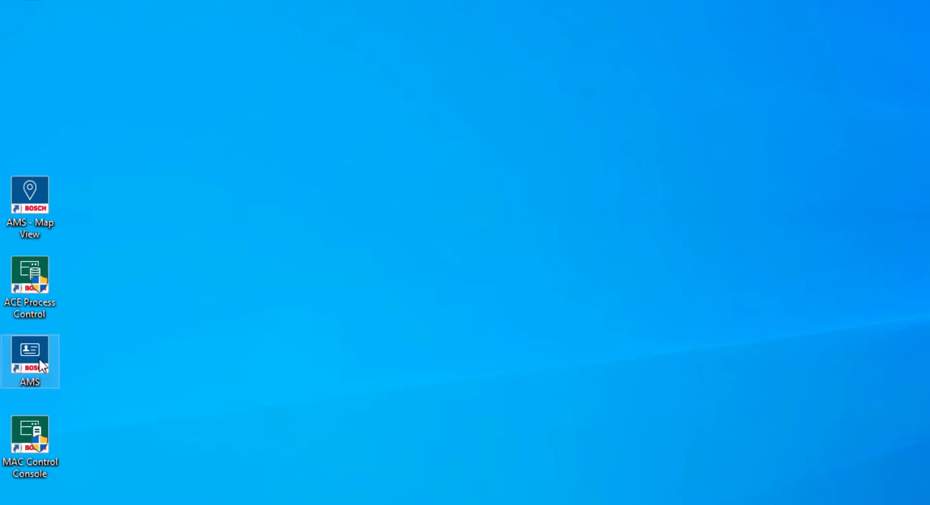
Run the AMS desktop client as administrator and log in as Administrator with its password
{"action": "right_click", "coordinate": [39, 358]}
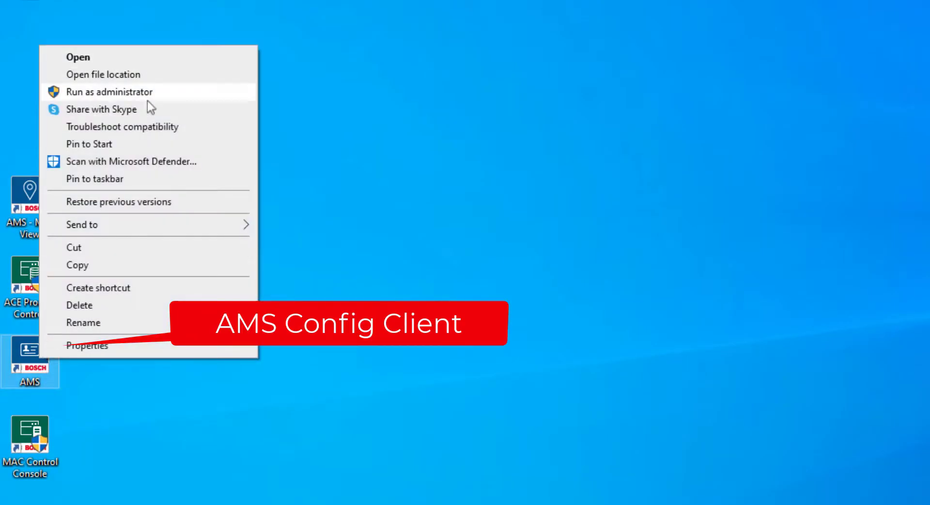
{"action": "left_click", "coordinate": [154, 96]}
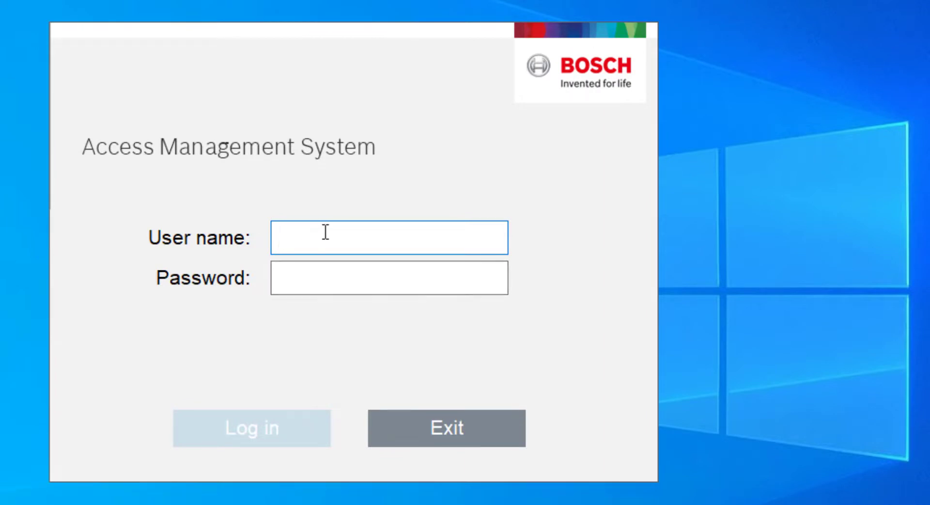
{"action": "type", "text": "Administrator"}
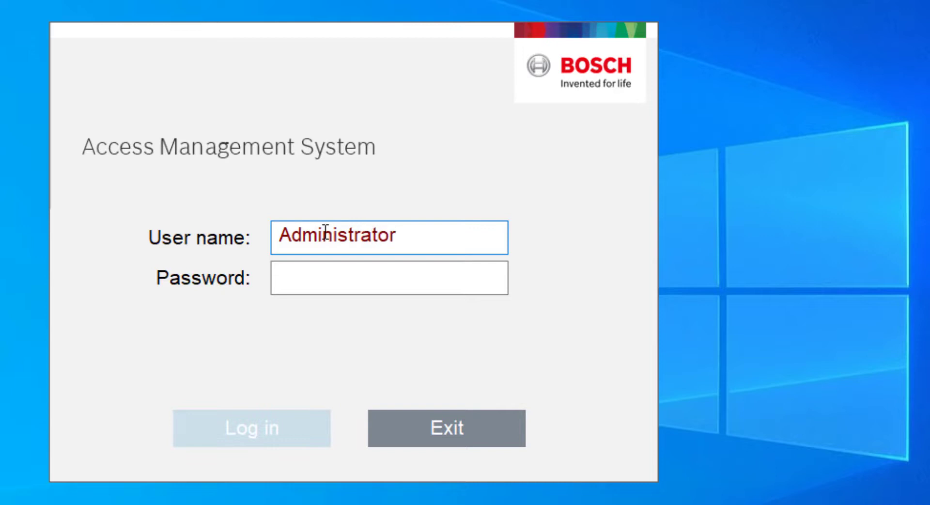
{"action": "key", "text": "Tab"}
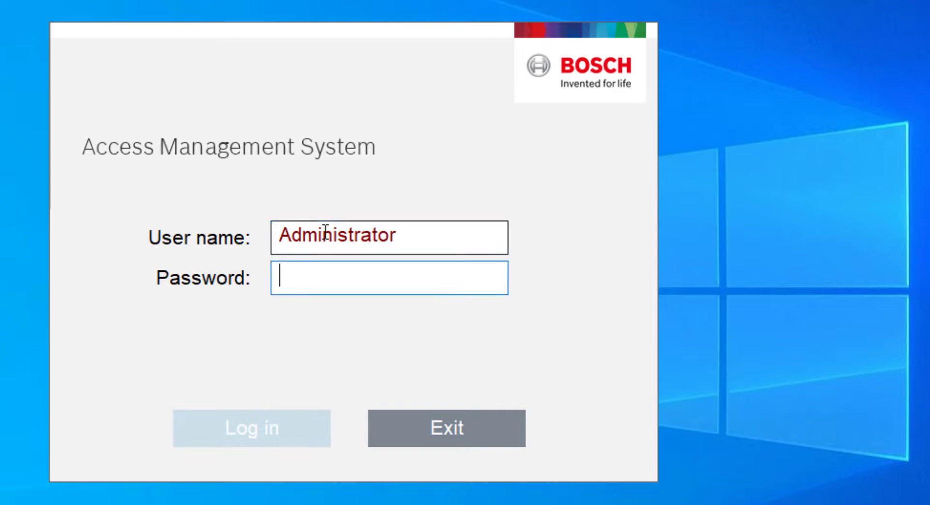
{"action": "type", "text": "******"}
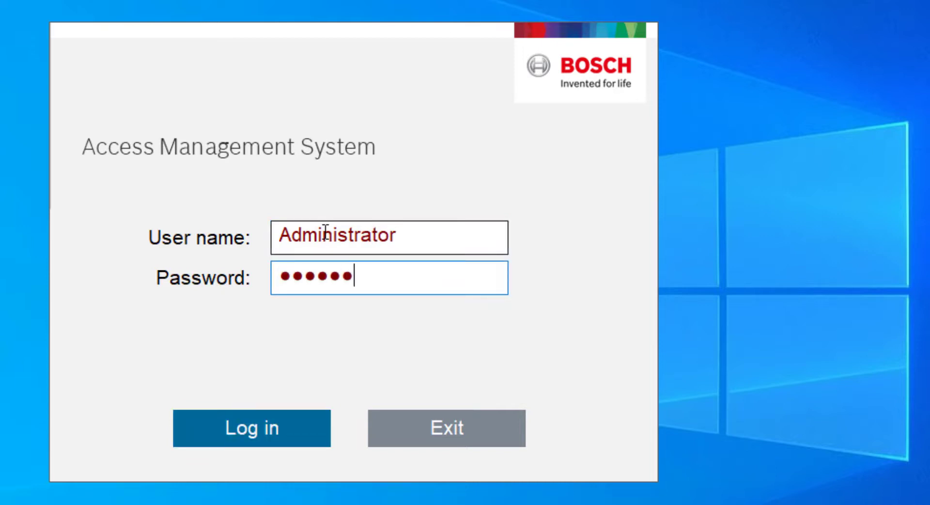
{"action": "type", "text": "*******"}
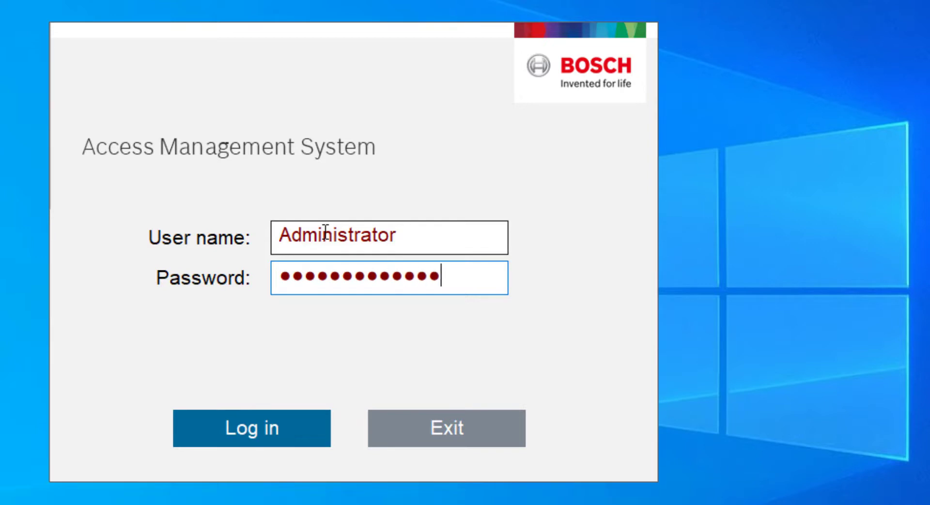
{"action": "left_click", "coordinate": [275, 428]}
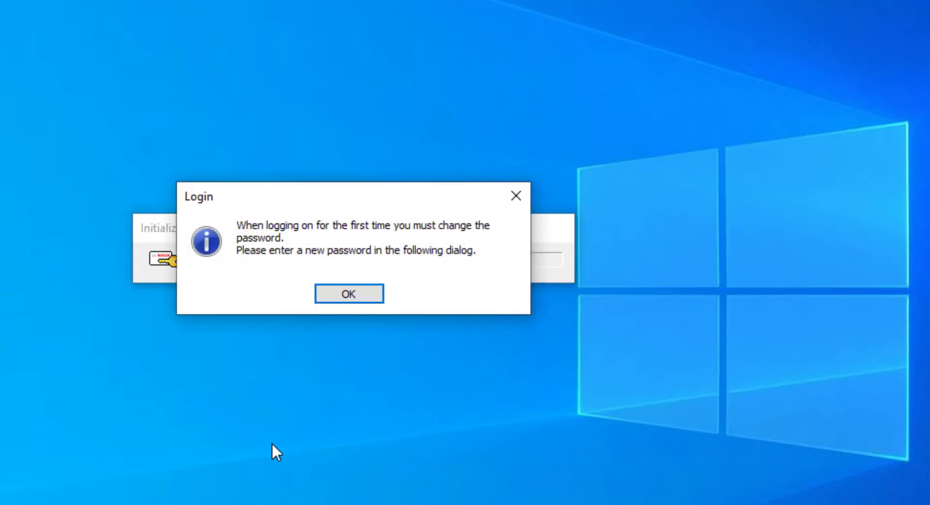
Acknowledge the first-login notice and set a new Administrator password, entering it twice
{"action": "left_click", "coordinate": [347, 294]}
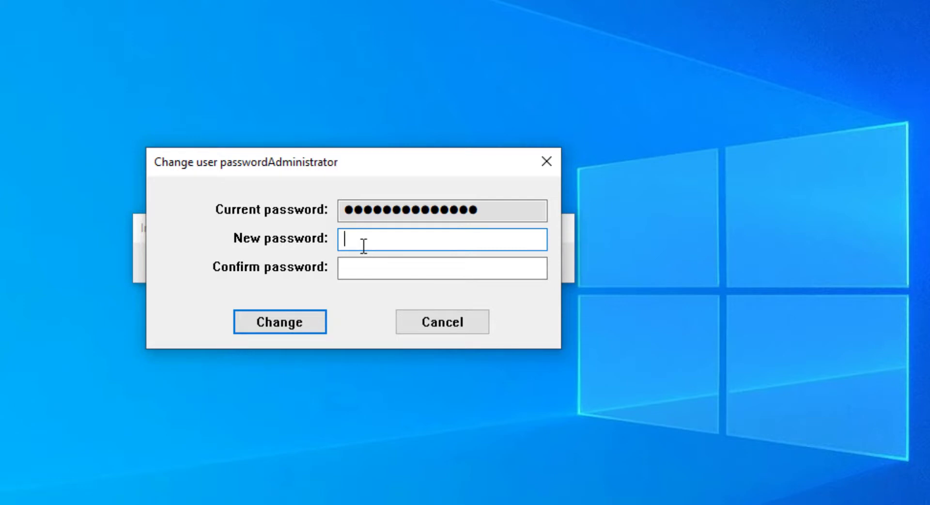
{"action": "type", "text": "*********"}
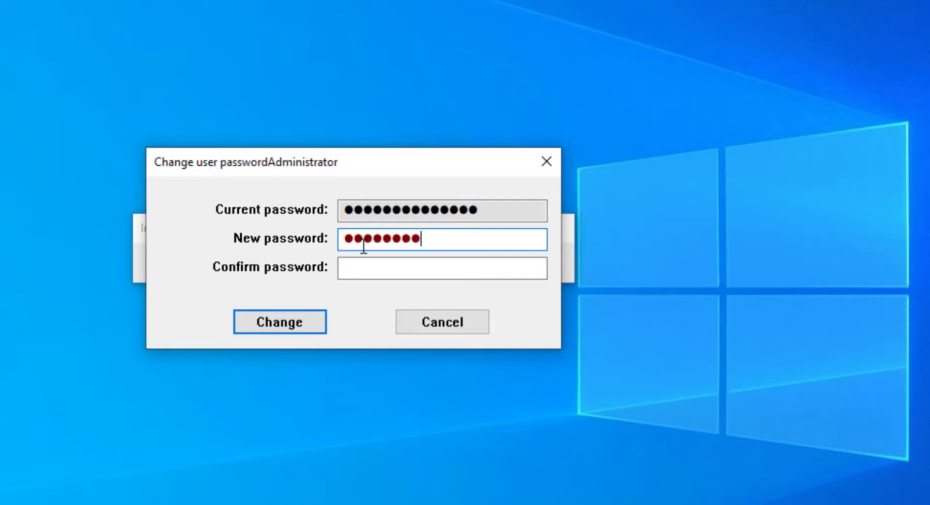
{"action": "key", "text": "Tab"}
{"action": "type", "text": "*"}
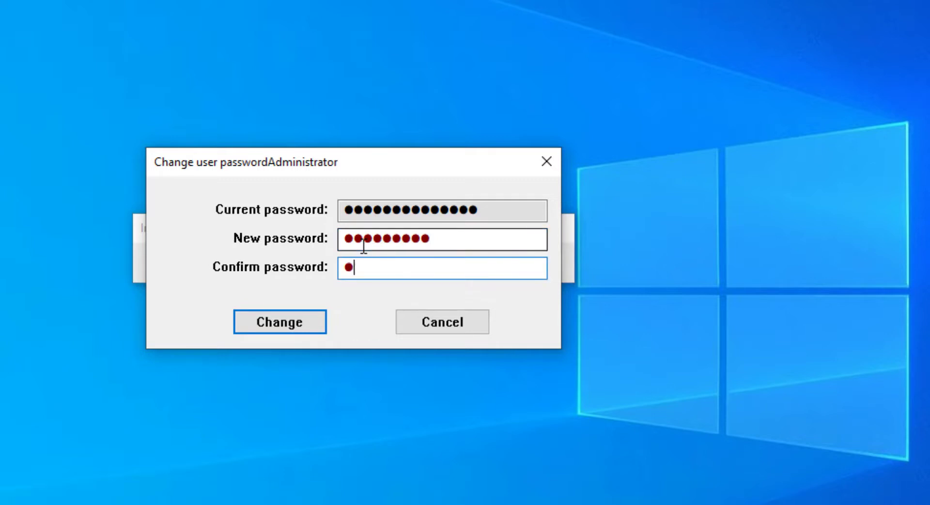
{"action": "type", "text": "********"}
{"action": "left_click", "coordinate": [262, 324]}
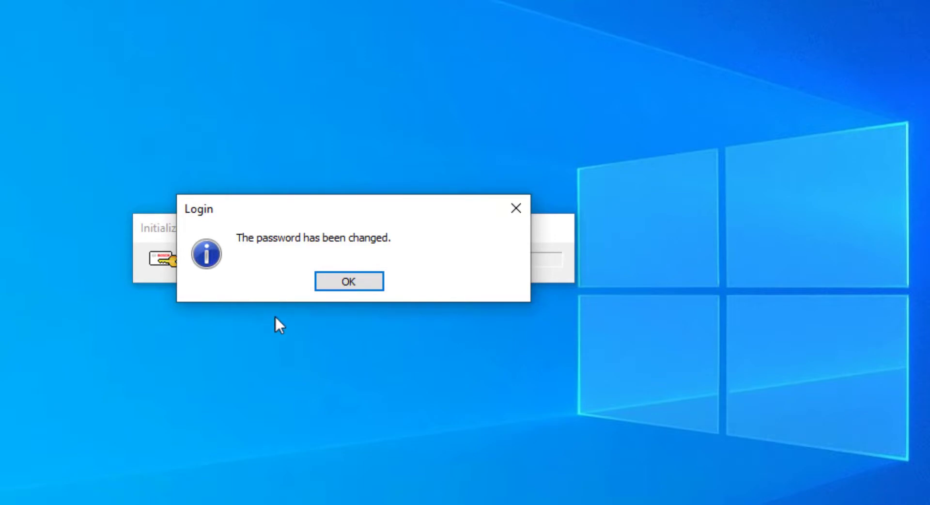
{"action": "left_click", "coordinate": [358, 280]}
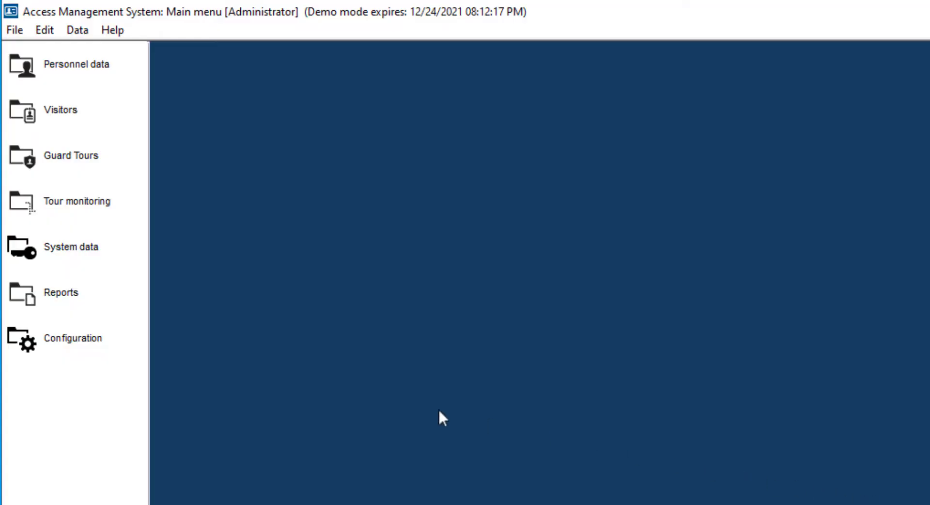
Go to Configuration > Licenses to bring up the License Manager's Lite, Plus, Pro and Demo packages
{"action": "left_click", "coordinate": [98, 342]}
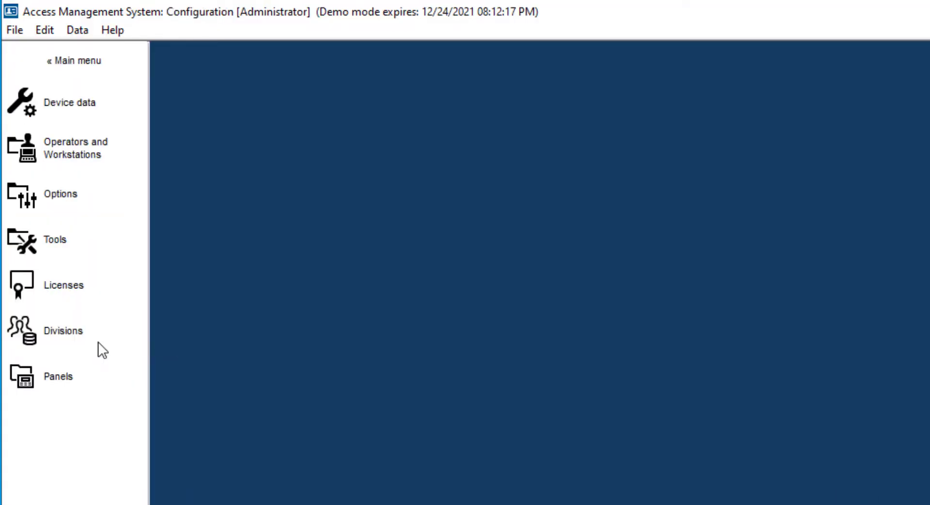
{"action": "left_click", "coordinate": [80, 289]}
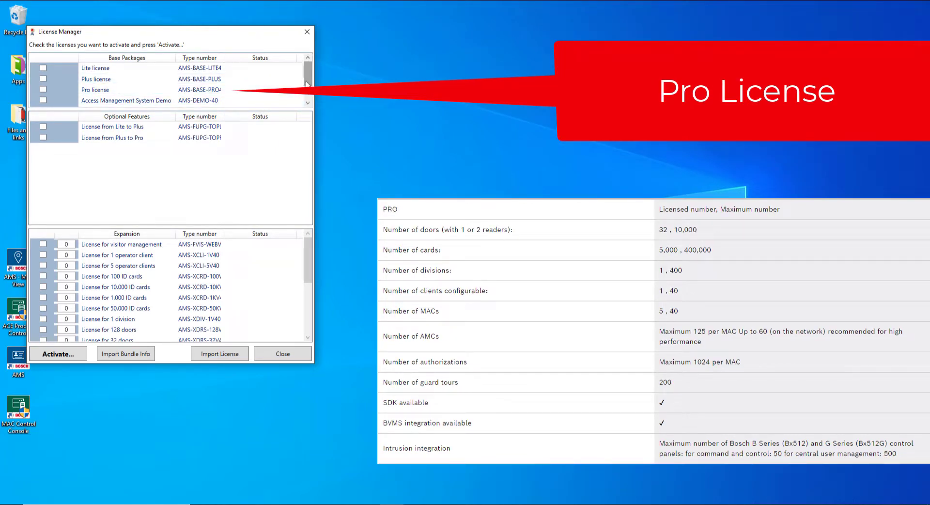
Tick the AMS-DEMO-TRIAL license in the License Manager and start its activation
{"action": "left_click", "coordinate": [308, 83]}
{"action": "left_click_drag", "start_coordinate": [307, 85], "coordinate": [307, 97]}
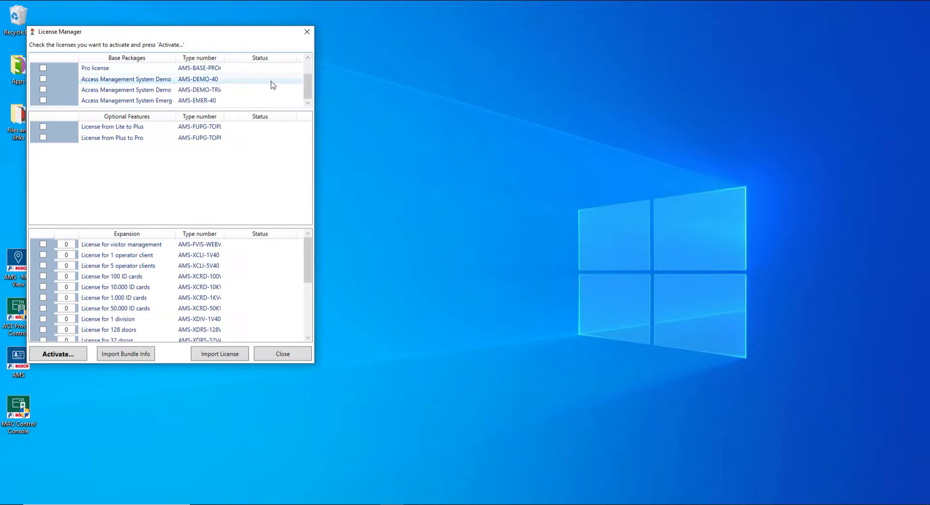
{"action": "left_click_drag", "start_coordinate": [224, 58], "coordinate": [245, 57]}
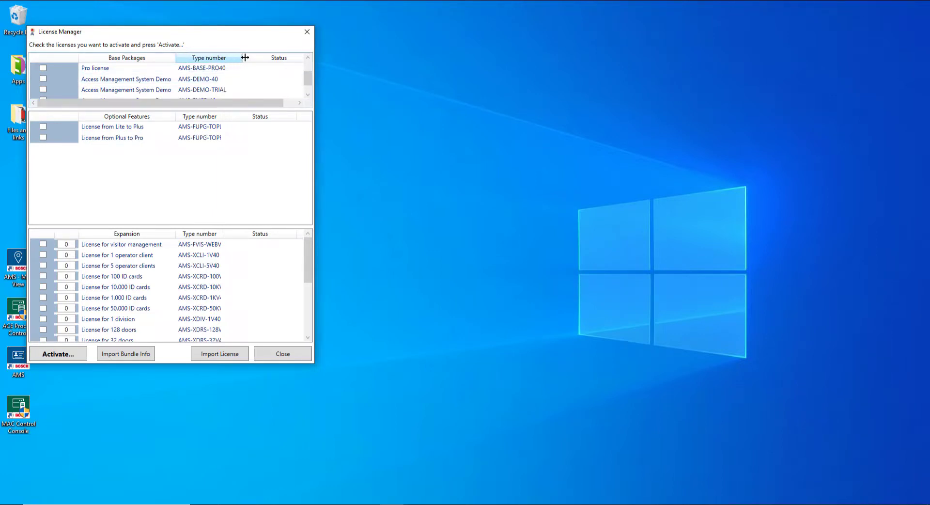
{"action": "left_click", "coordinate": [42, 90]}
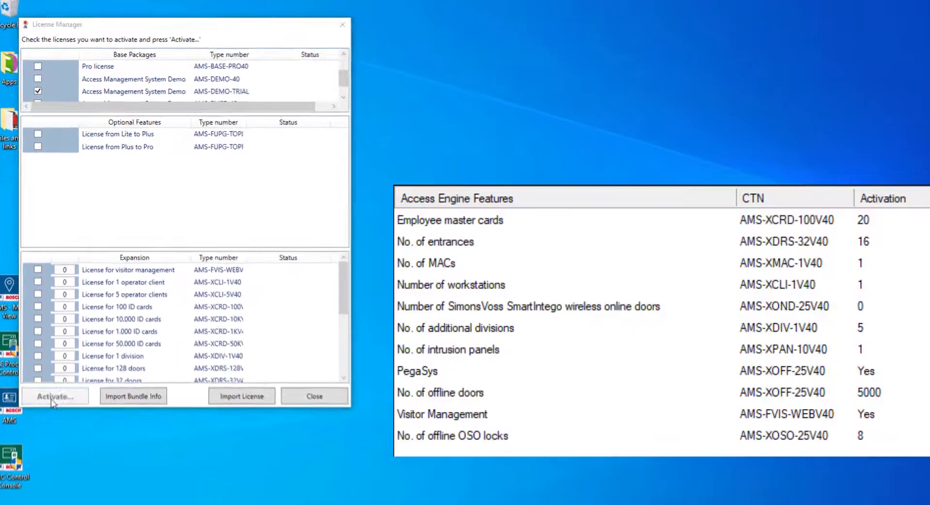
{"action": "left_click", "coordinate": [54, 376]}
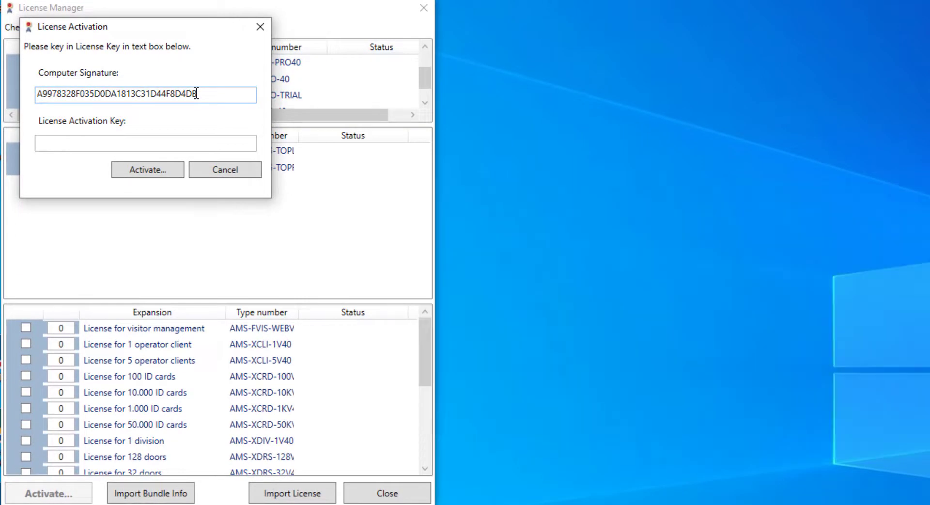
Copy the full Computer Signature text from the activation dialog
{"action": "left_click_drag", "start_coordinate": [196, 94], "coordinate": [20, 101]}
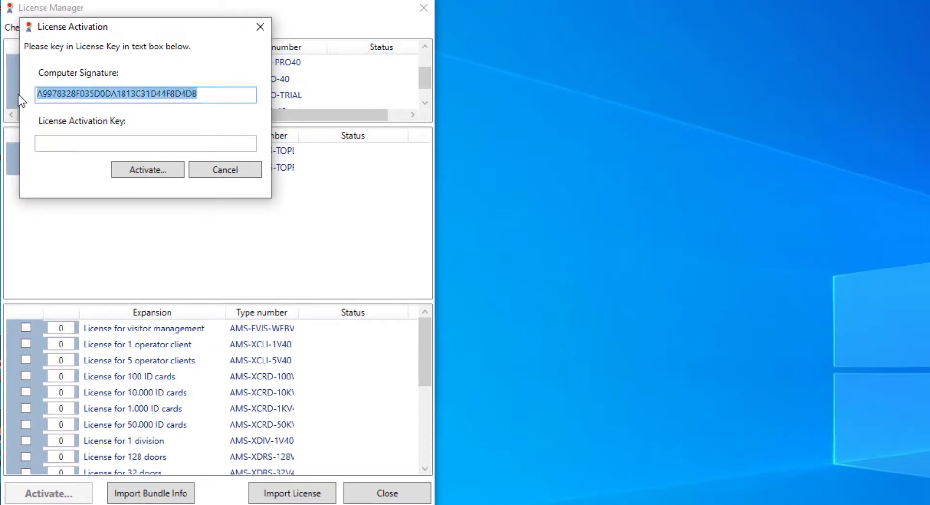
{"action": "right_click", "coordinate": [83, 94]}
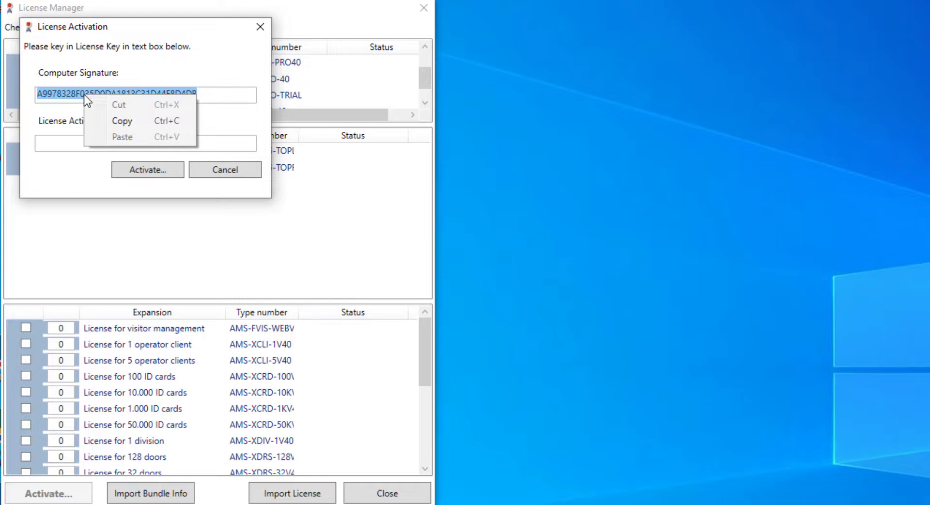
{"action": "left_click", "coordinate": [134, 120]}
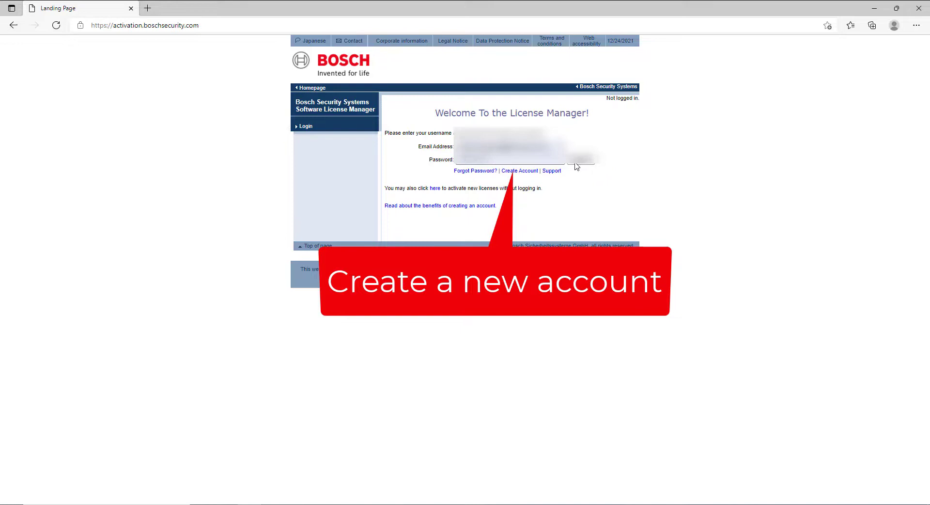
Log in to the license portal and request the Access Management System 30-day demo
{"action": "left_click", "coordinate": [576, 163]}
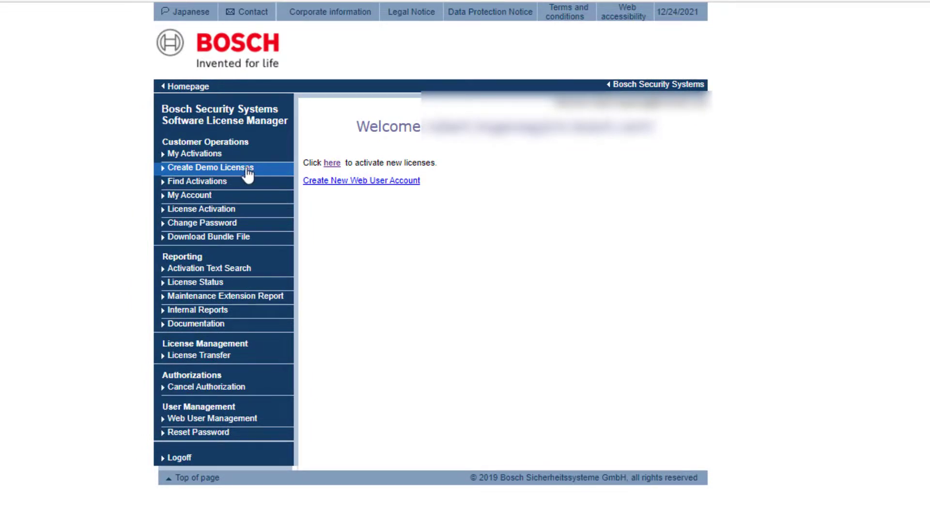
{"action": "left_click", "coordinate": [248, 170]}
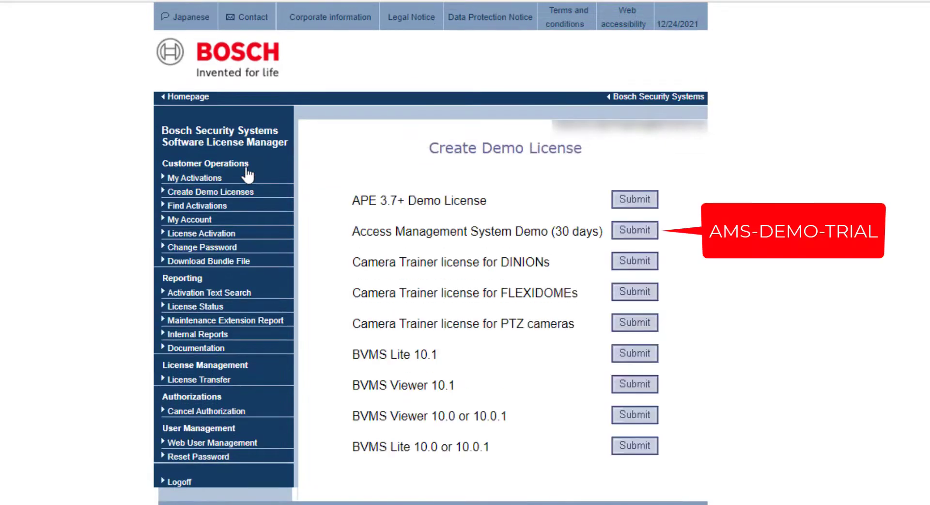
{"action": "left_click", "coordinate": [647, 231]}
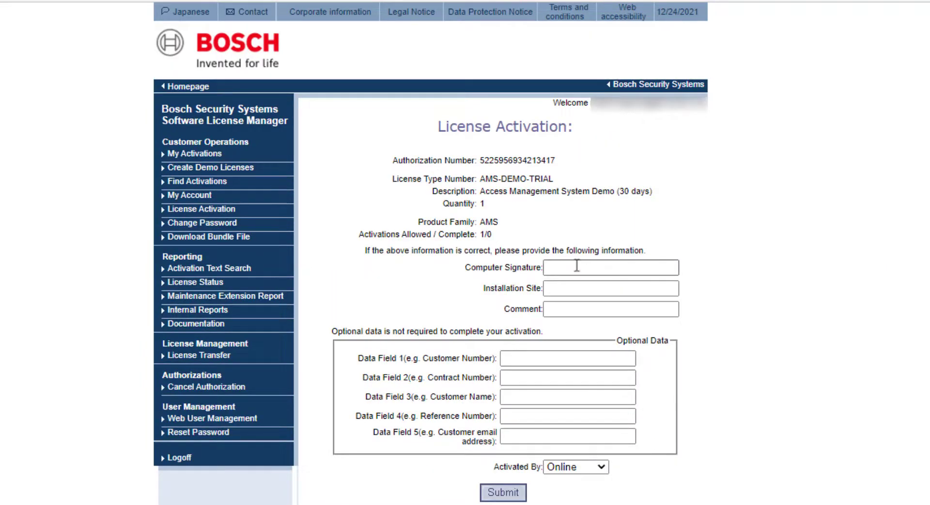
Paste the computer signature, enter installation site 'Eindhoven' and submit the request
{"action": "left_click", "coordinate": [568, 267]}
{"action": "right_click", "coordinate": [568, 267]}
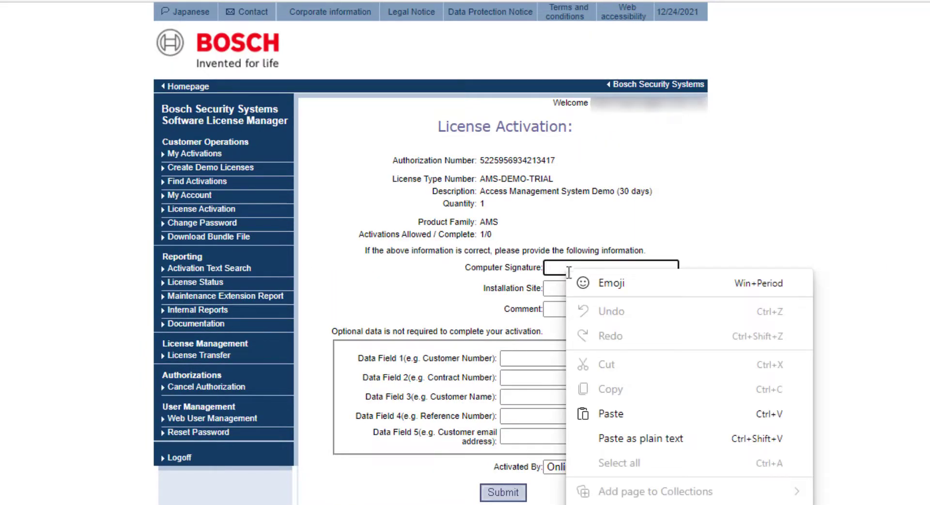
{"action": "left_click", "coordinate": [612, 414]}
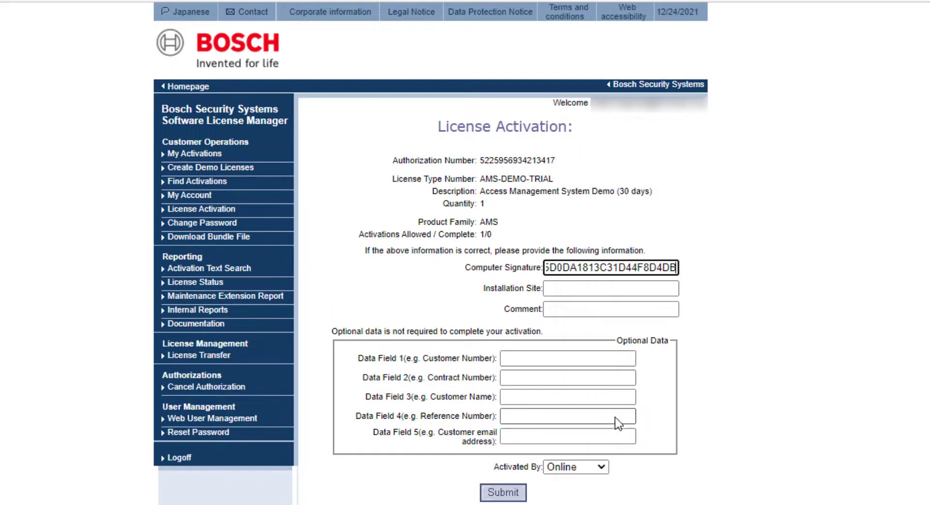
{"action": "left_click", "coordinate": [610, 289]}
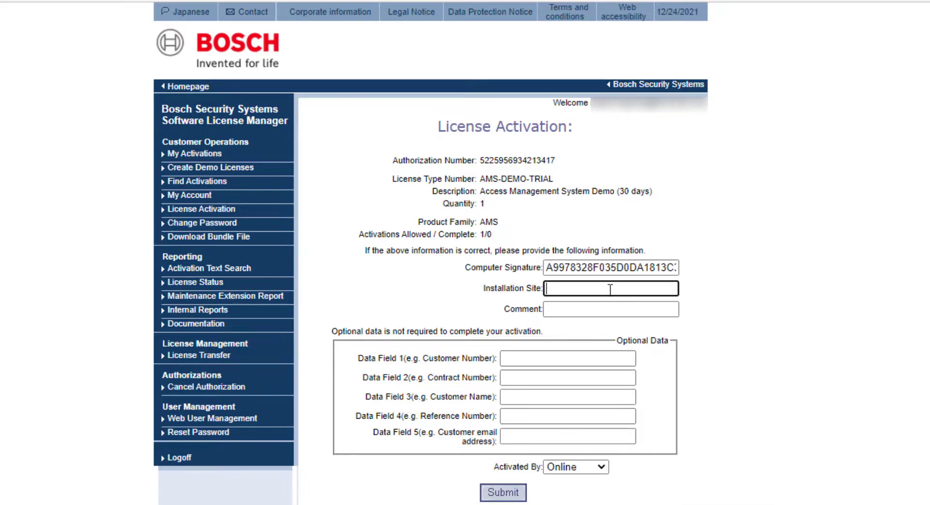
{"action": "type", "text": "Eindhoven"}
{"action": "left_click", "coordinate": [513, 494]}
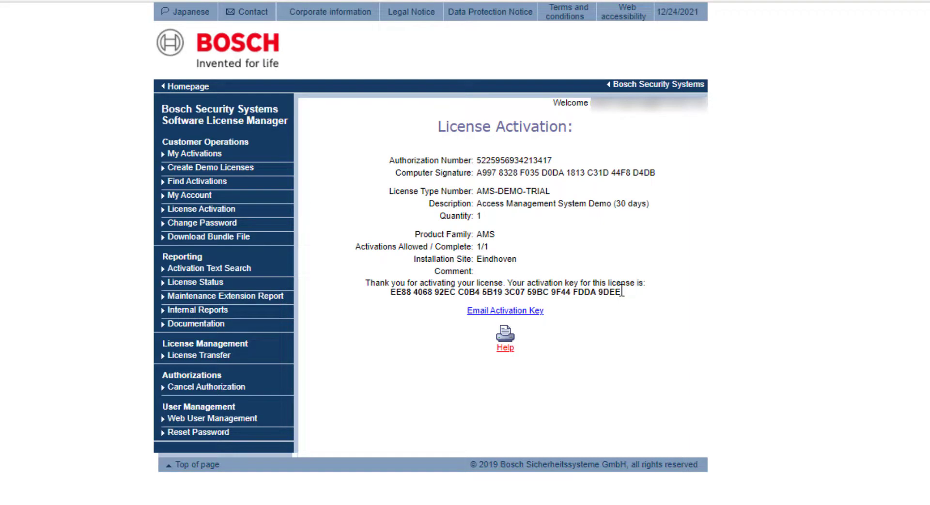
Copy the generated AMS-DEMO-TRIAL activation key
{"action": "left_click_drag", "start_coordinate": [622, 291], "coordinate": [391, 293]}
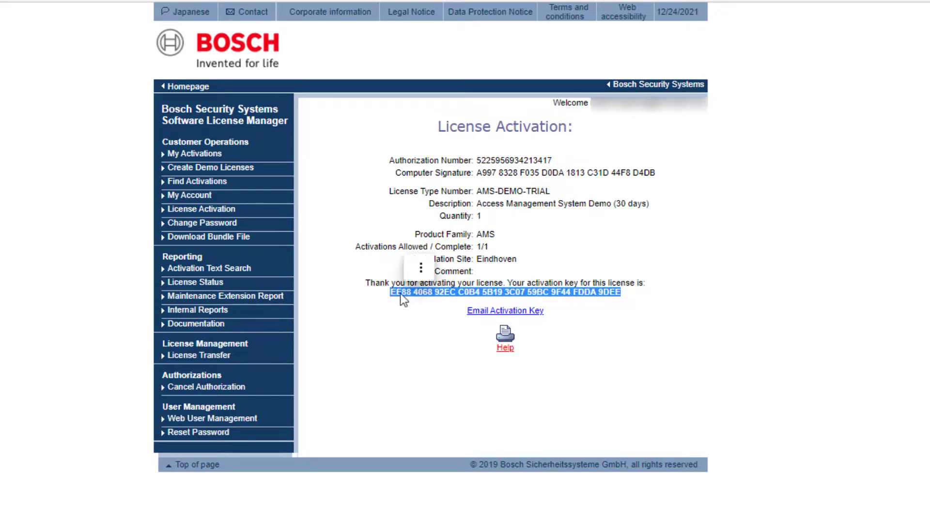
{"action": "right_click", "coordinate": [402, 298]}
{"action": "left_click", "coordinate": [422, 310]}
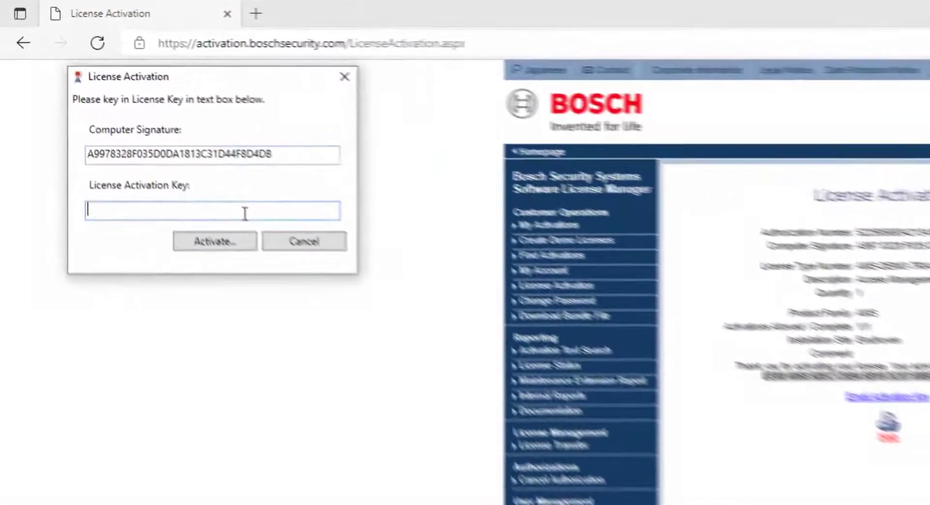
Paste the key into License Activation Key, activate it, confirm success and close the License Manager
{"action": "right_click", "coordinate": [207, 181]}
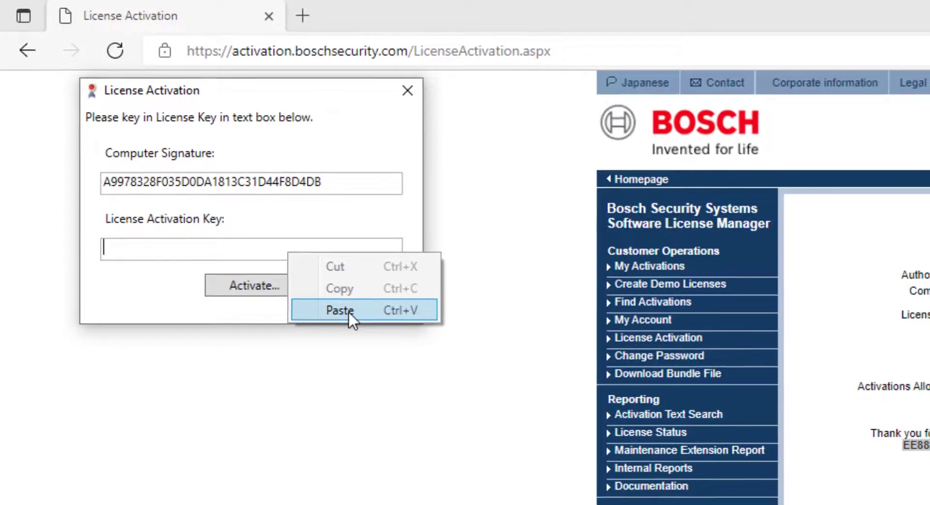
{"action": "left_click", "coordinate": [348, 310]}
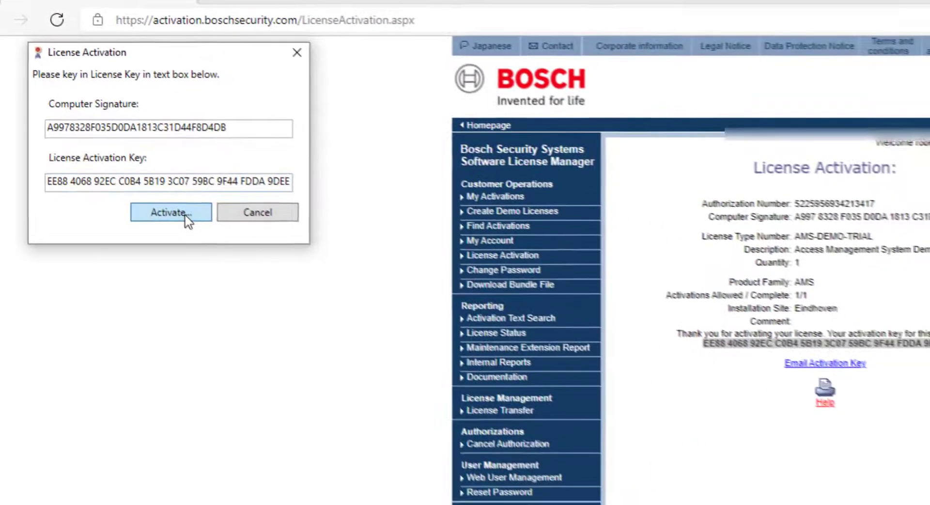
{"action": "left_click", "coordinate": [227, 250]}
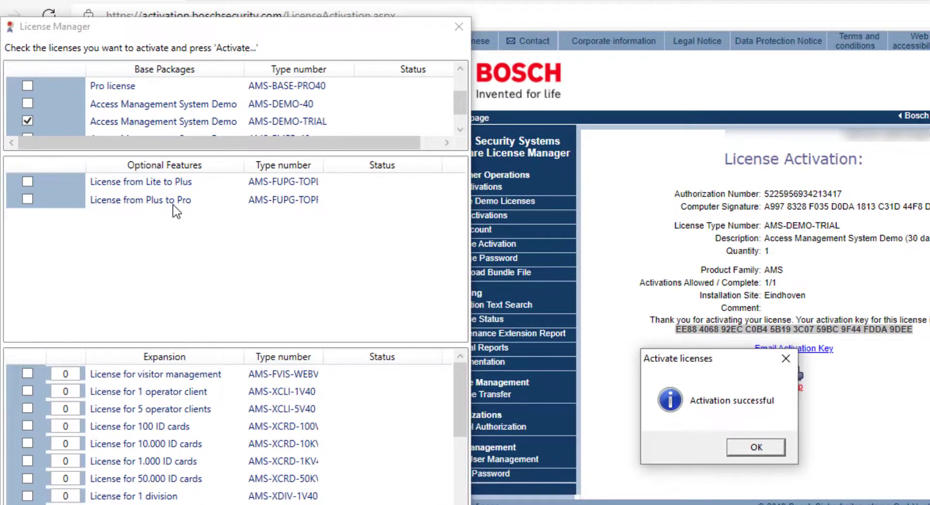
{"action": "left_click", "coordinate": [746, 449]}
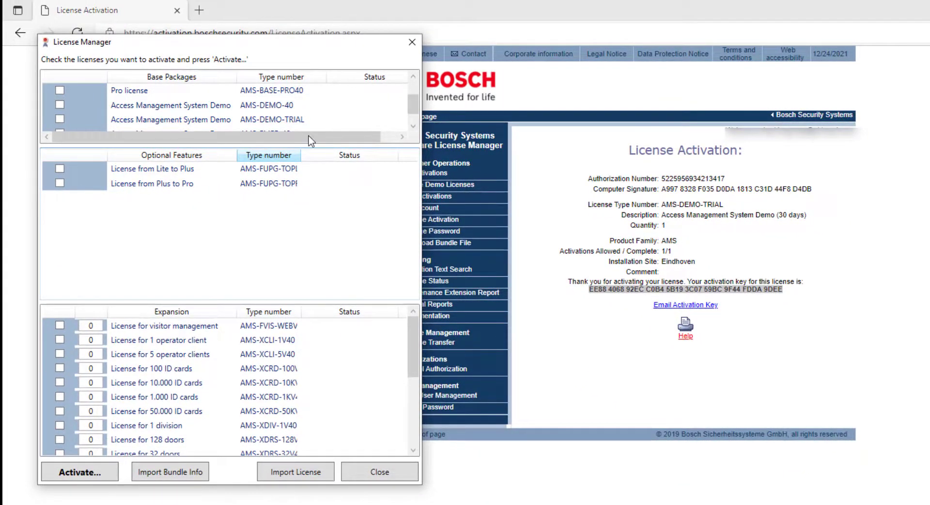
{"action": "left_click", "coordinate": [391, 471]}
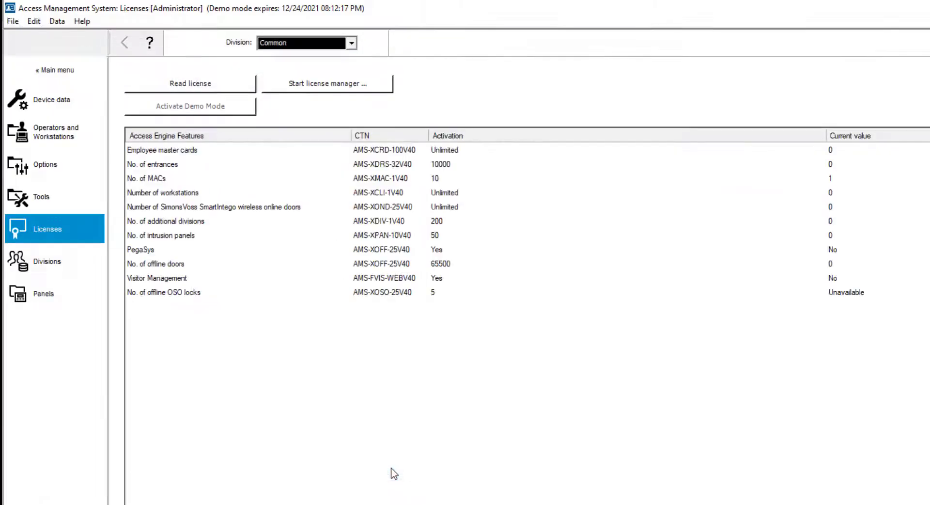